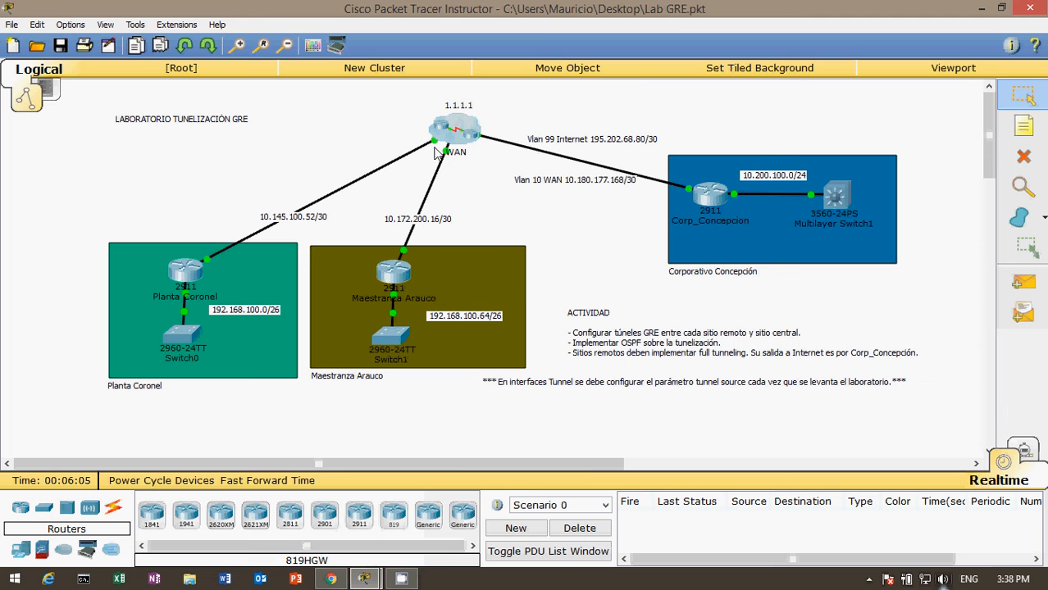
Open the Planta Coronel router's command-line console, widen its window and bring up the prompt
click(185, 279)
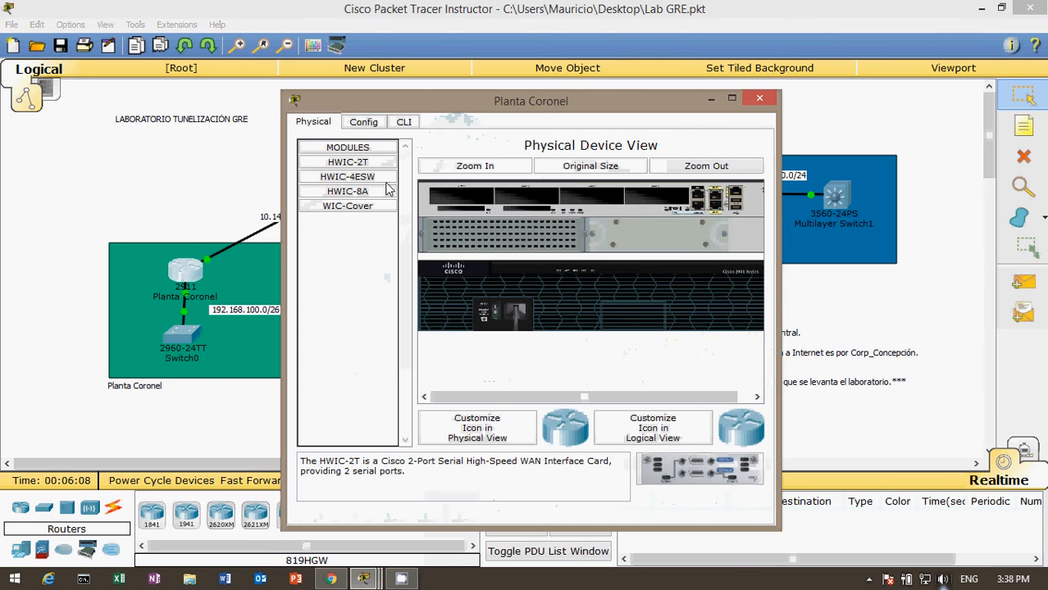
click(401, 125)
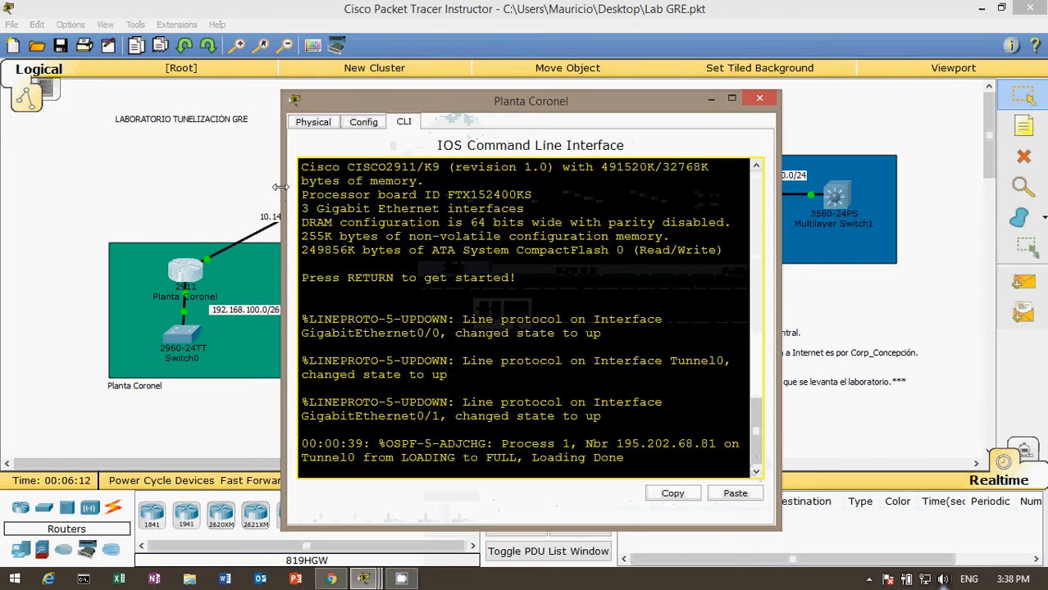
drag(281, 188, 88, 189)
key(Return)
key(Return)
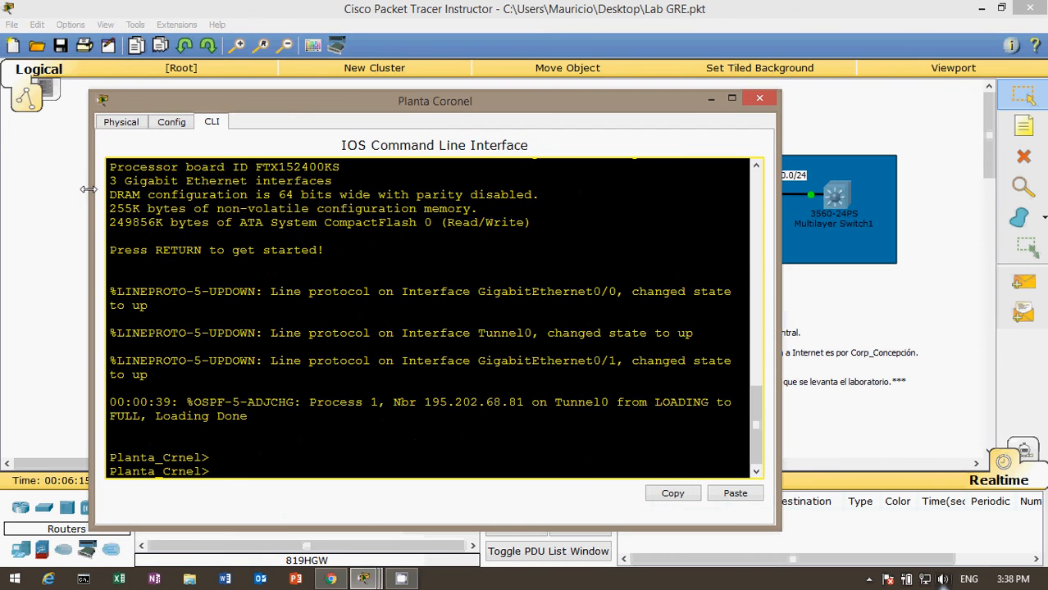
Enter privileged mode on Planta Coronel and page through the running configuration to the Tunnel0 and GigabitEthernet interface sections
text(en)
key(Return)
text(sh run)
key(Return)
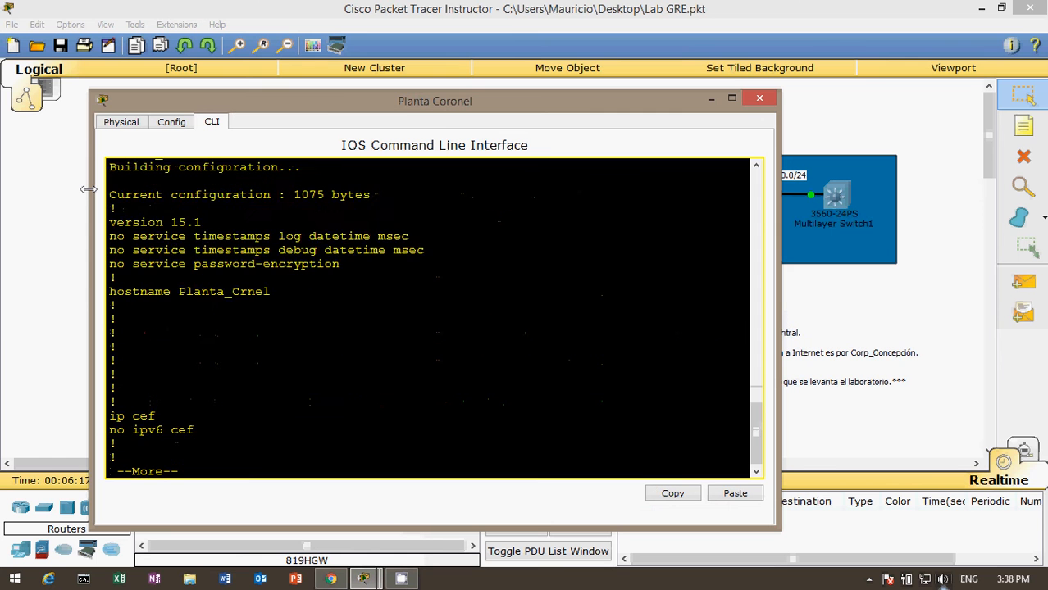
key(Return)
key(Return)
key(Return)
key(Return)
key(Return)
key(Return)
key(Return)
key(Return)
key(Return)
key(Return)
key(Return)
key(Return)
key(Return)
key(Return)
key(Return)
key(Return)
key(Return)
key(Return)
key(Return)
key(Return)
key(Return)
key(Return)
key(Return)
key(Return)
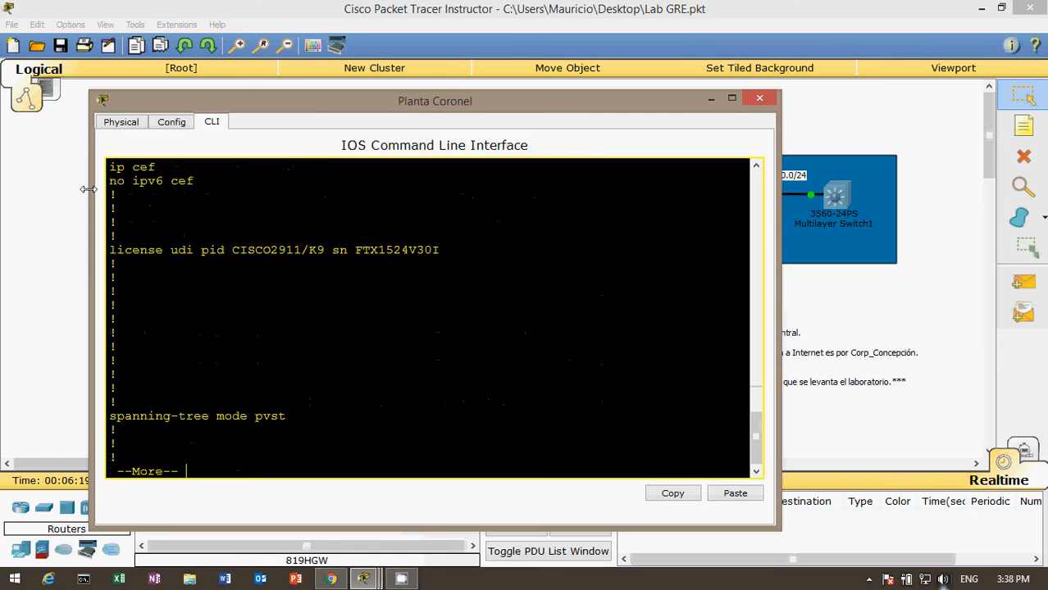
key(Return)
key(Return)
key(Return)
key(Return)
key(Return)
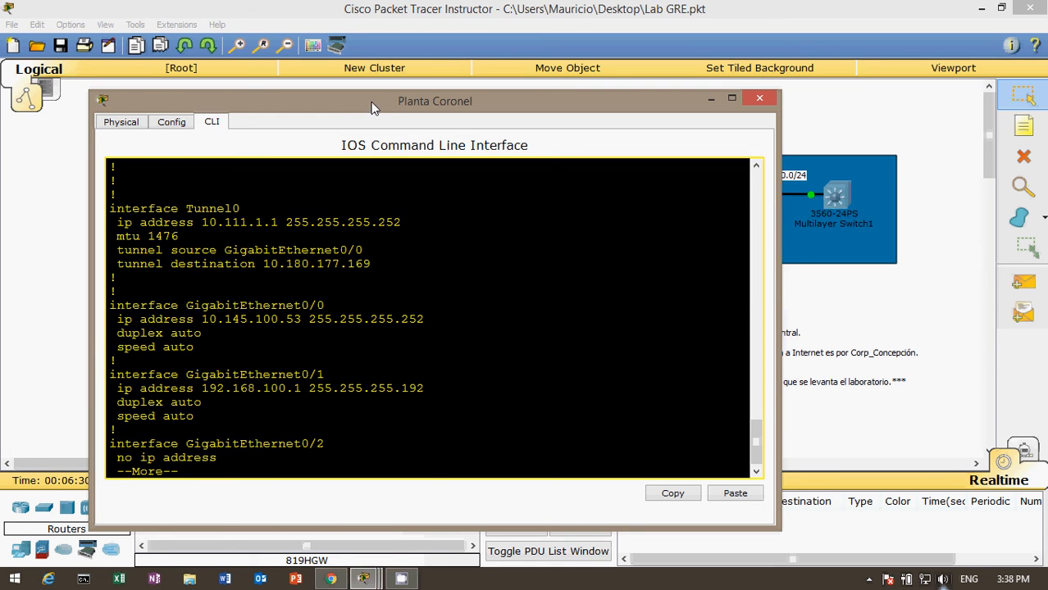
Compare Planta Coronel's tunnel and interface settings with the network topology, then return to the router's console
drag(372, 107, 668, 286)
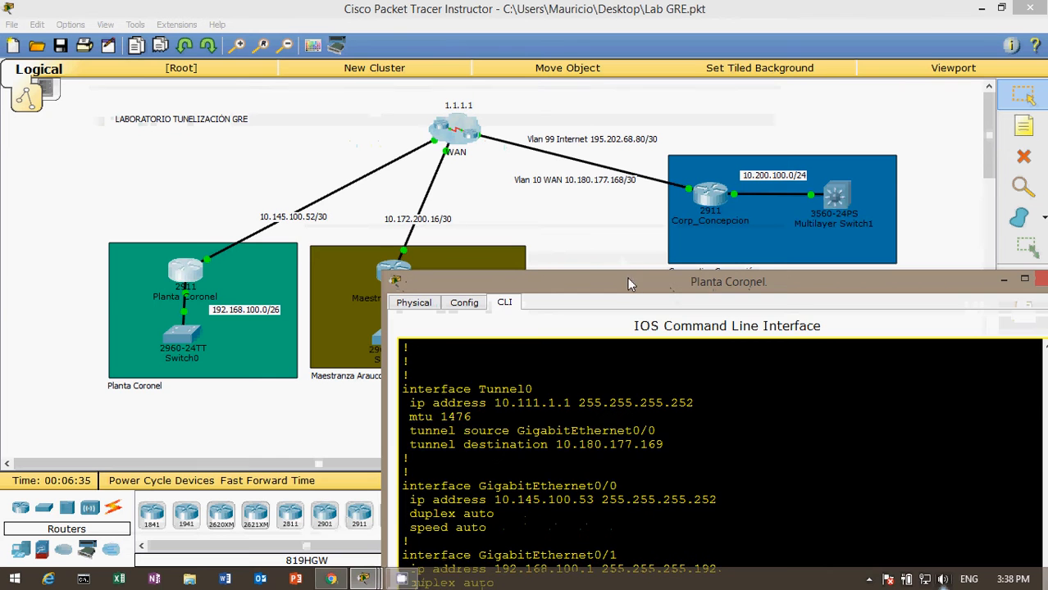
drag(627, 277, 528, 186)
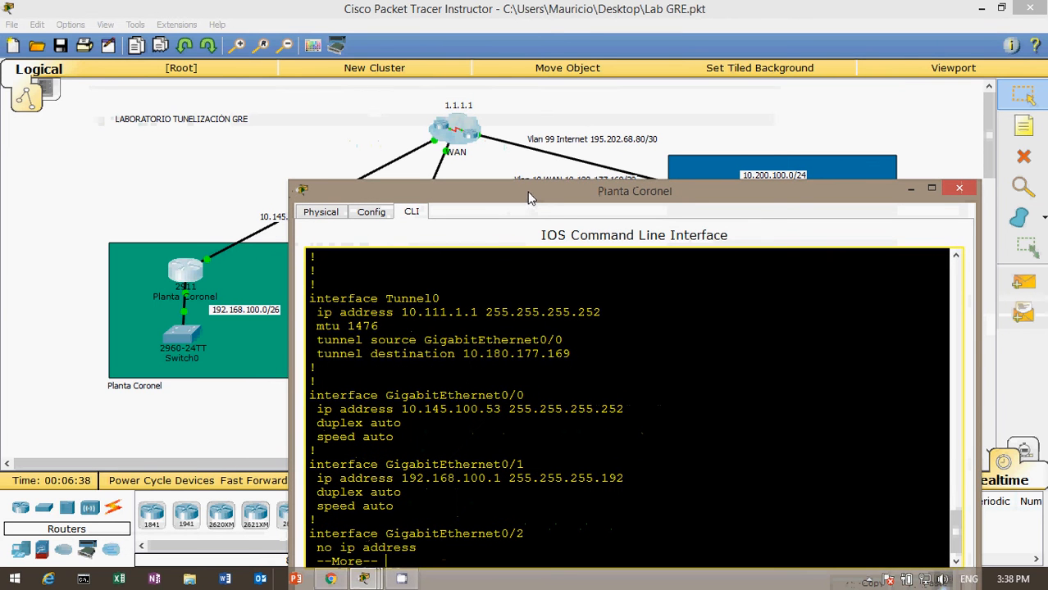
drag(529, 197, 501, 171)
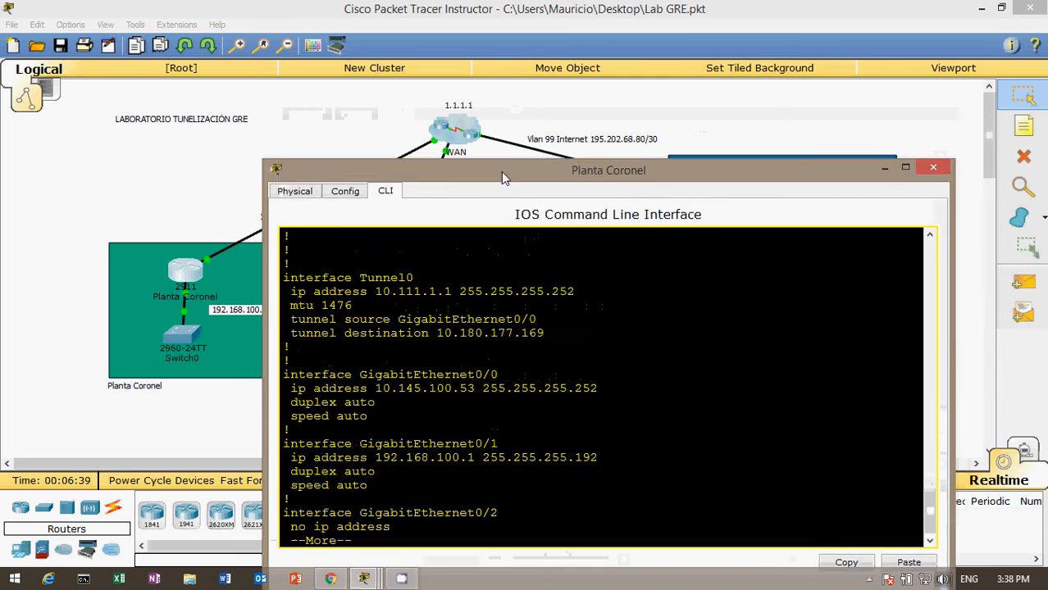
click(201, 177)
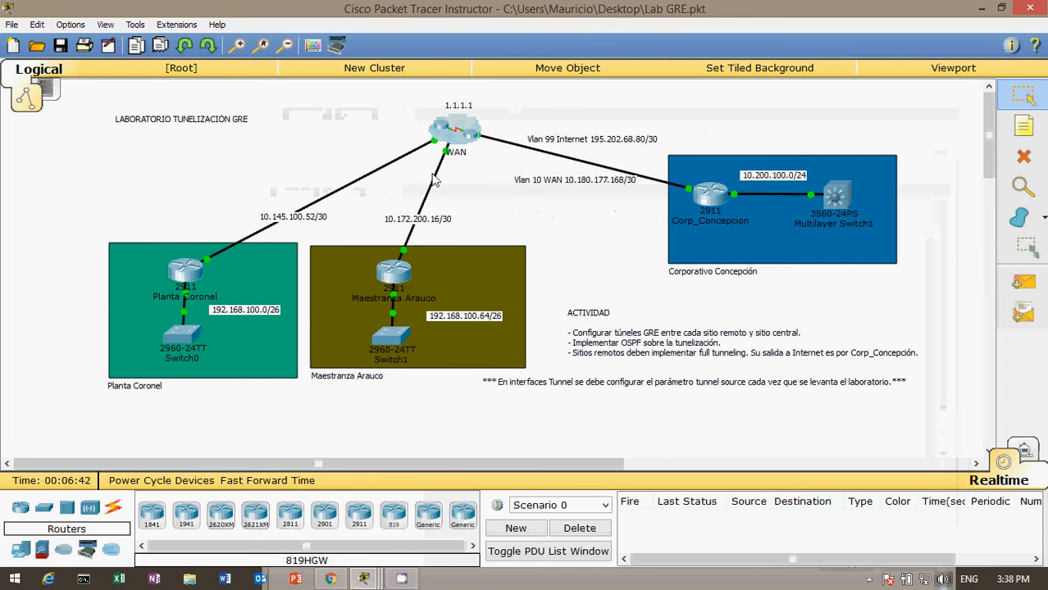
click(187, 274)
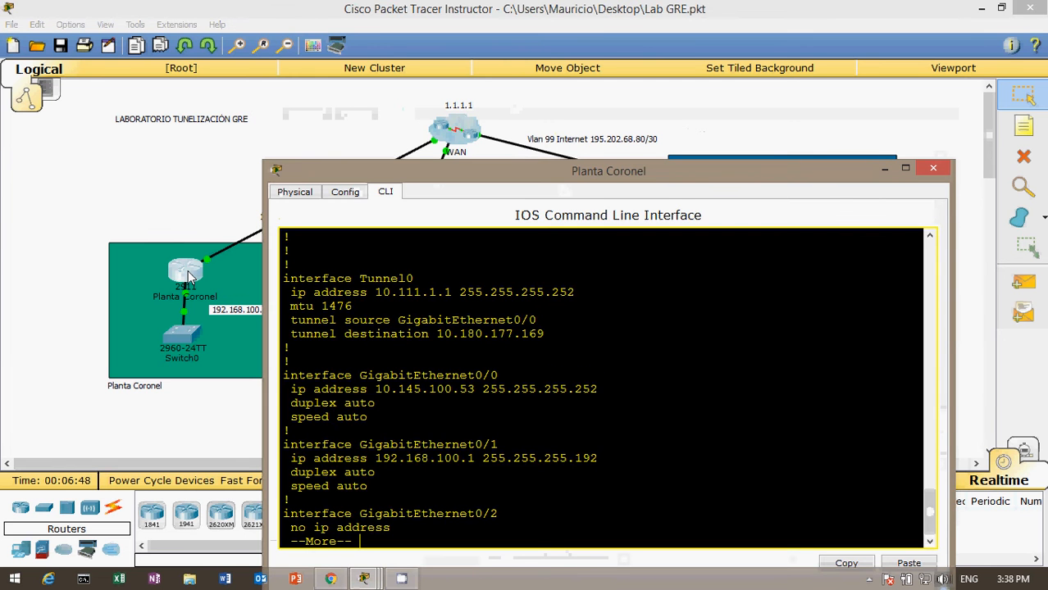
Page further through Planta Coronel's running configuration to the OSPF process and static routes
key(Return)
key(Return)
key(Return)
key(Return)
key(Return)
key(Return)
key(Return)
key(Return)
key(Return)
key(Return)
key(Return)
key(Return)
key(Return)
key(Return)
key(Return)
key(Return)
key(Return)
key(Return)
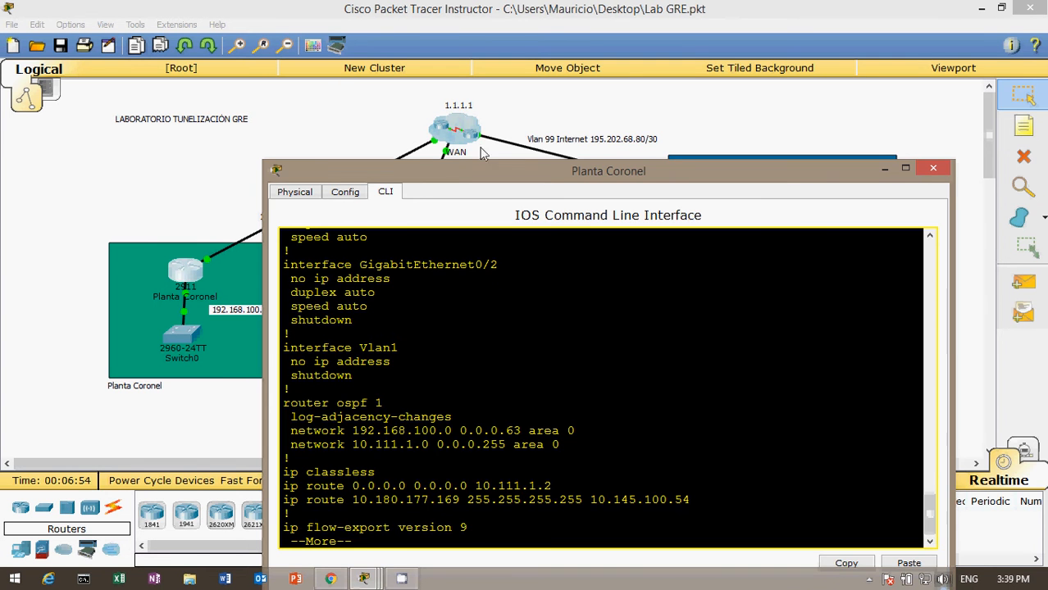
Examine the OSPF network statements for 192.168.100.0 0.0.0.63 and 10.111.1.0 in the configuration listing
drag(459, 173, 549, 82)
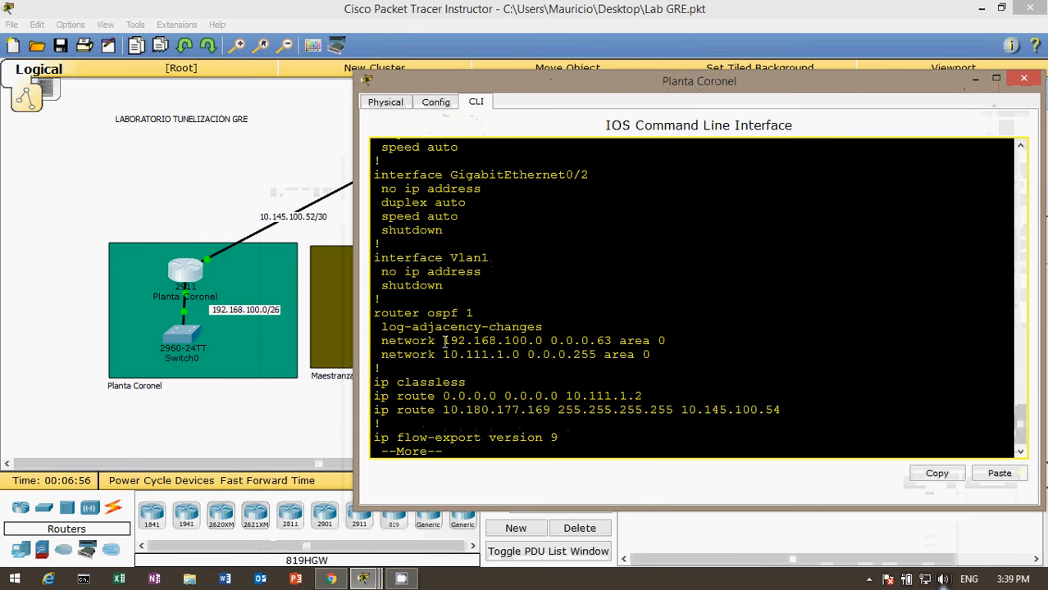
drag(444, 341, 611, 341)
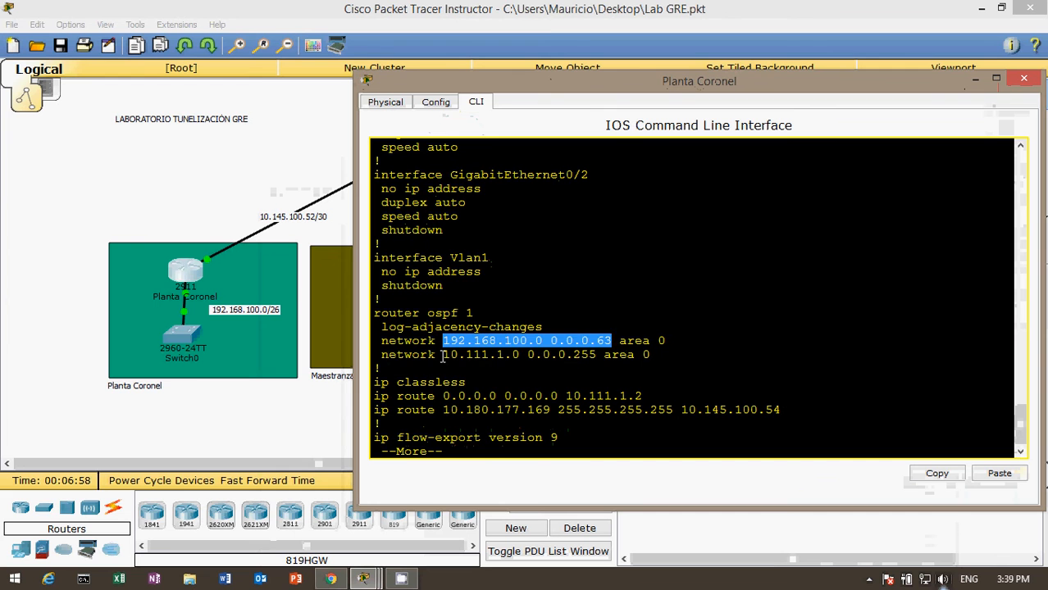
drag(441, 356, 537, 356)
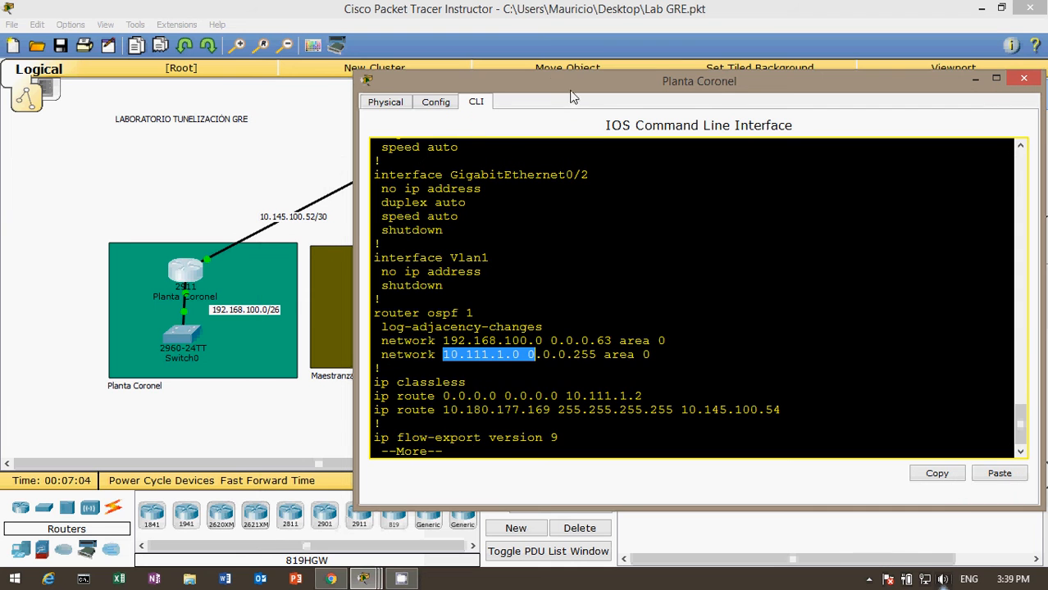
drag(572, 83, 571, 112)
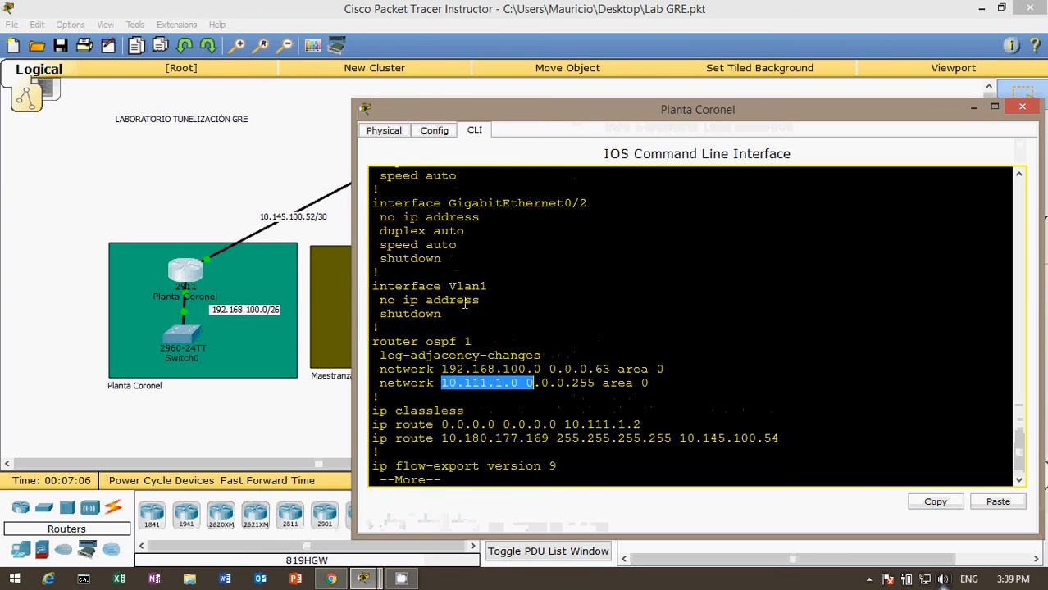
Exit the configuration listing and display Planta Coronel's OSPF routes with "sh ip route ospf"
key(space)
key(Return)
text(sh i)
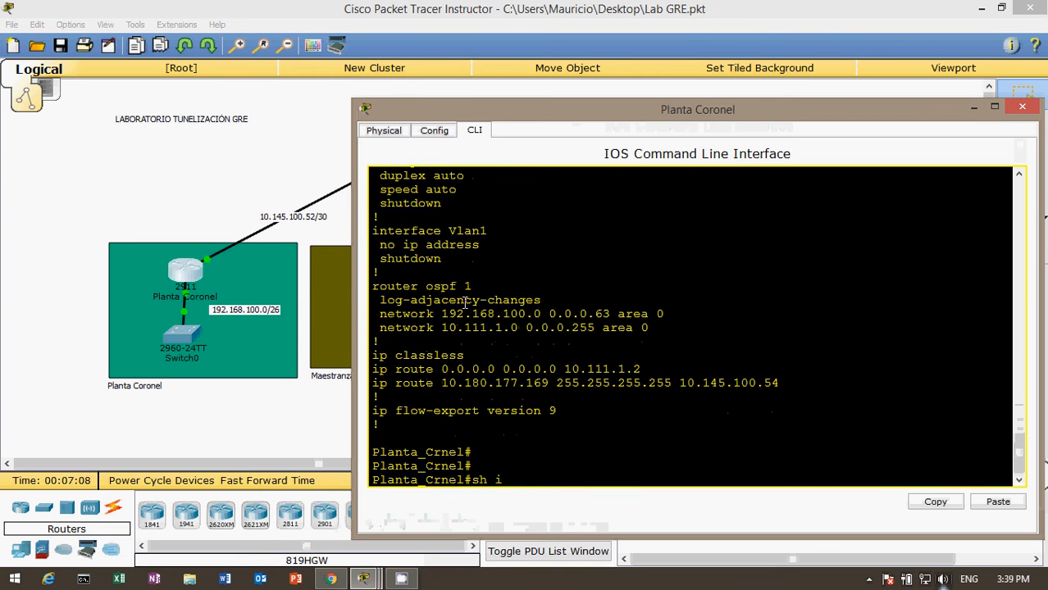
text( ro)
key(Tab)
key(BackSpace)
key(BackSpace)
key(BackSpace)
key(BackSpace)
key(BackSpace)
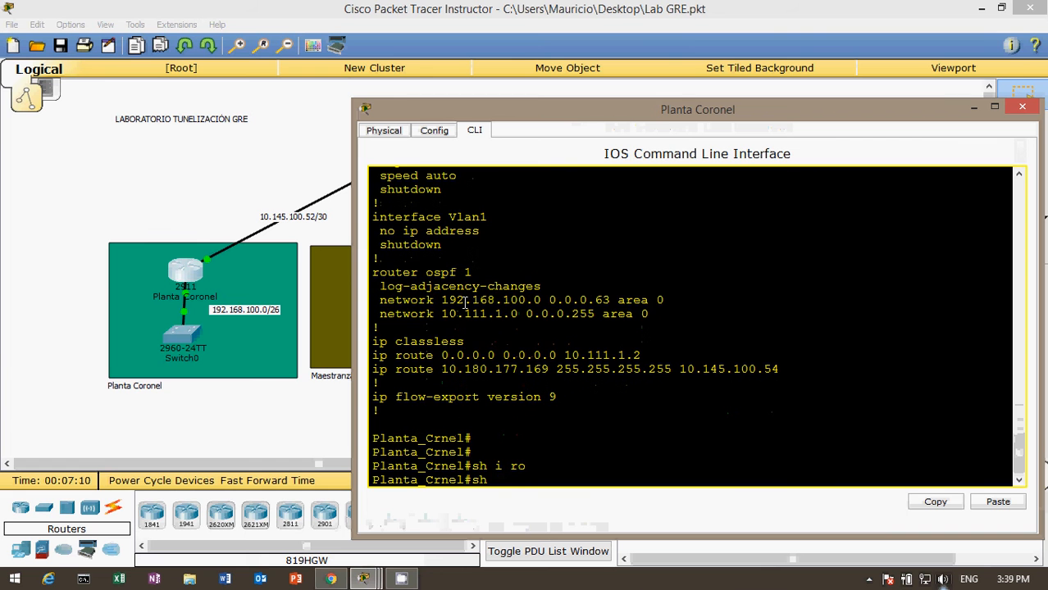
text(ip ro)
key(Tab)
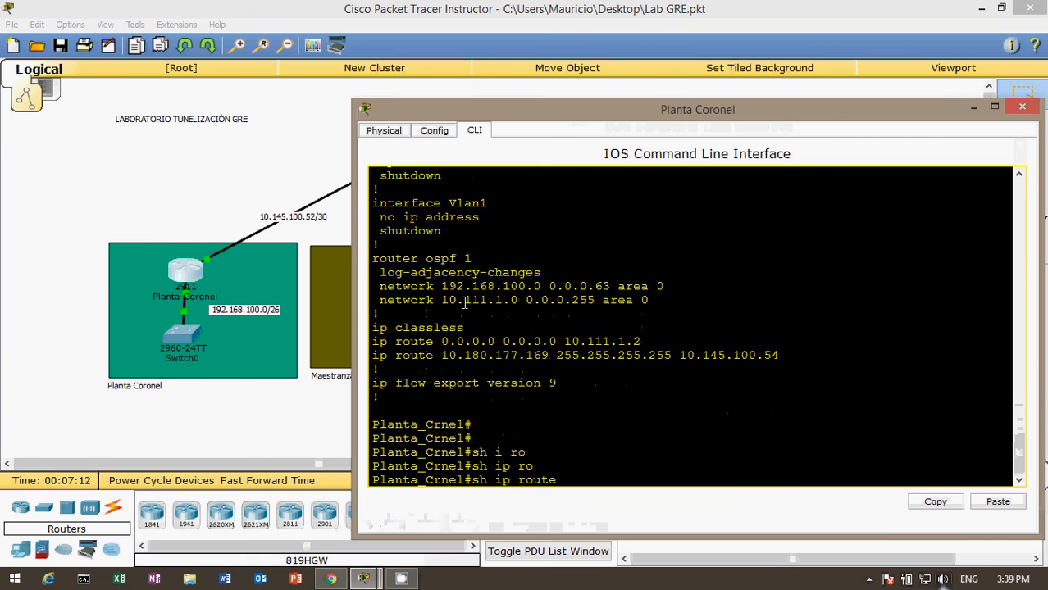
text(o)
key(Tab)
key(Return)
key(Return)
key(Return)
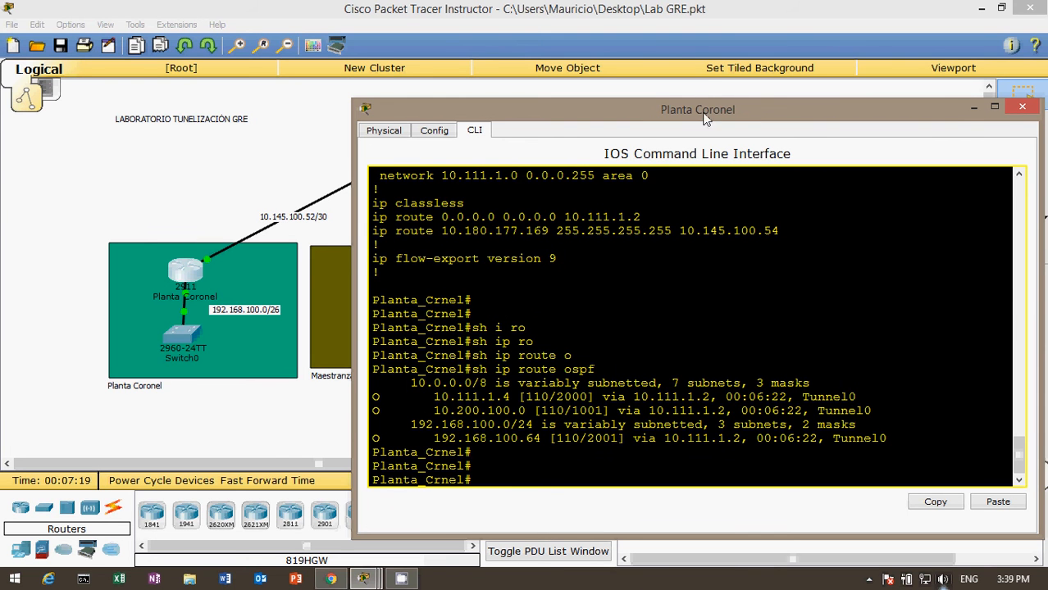
Compare the OSPF routes with the topology, highlighting the 10.200.100.0 entry's route code and Tunnel0 interface
drag(705, 117, 623, 462)
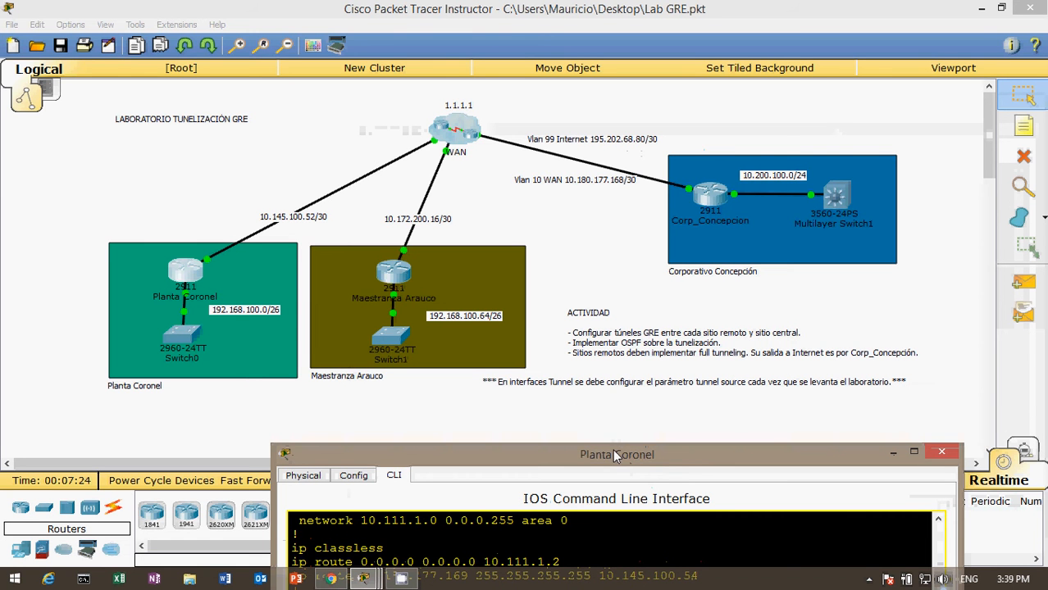
drag(612, 447, 624, 95)
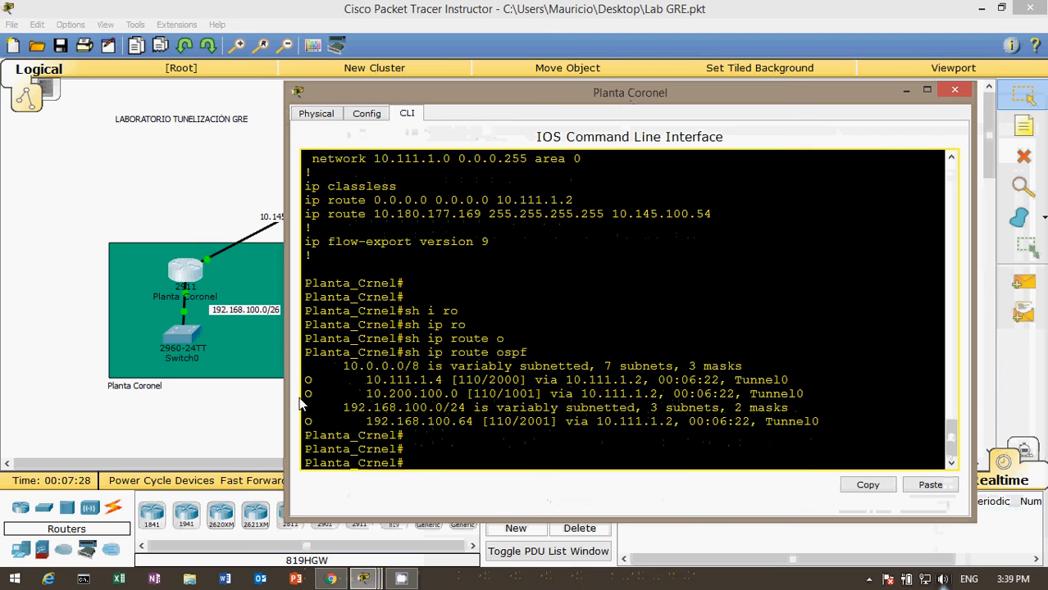
drag(304, 397, 335, 398)
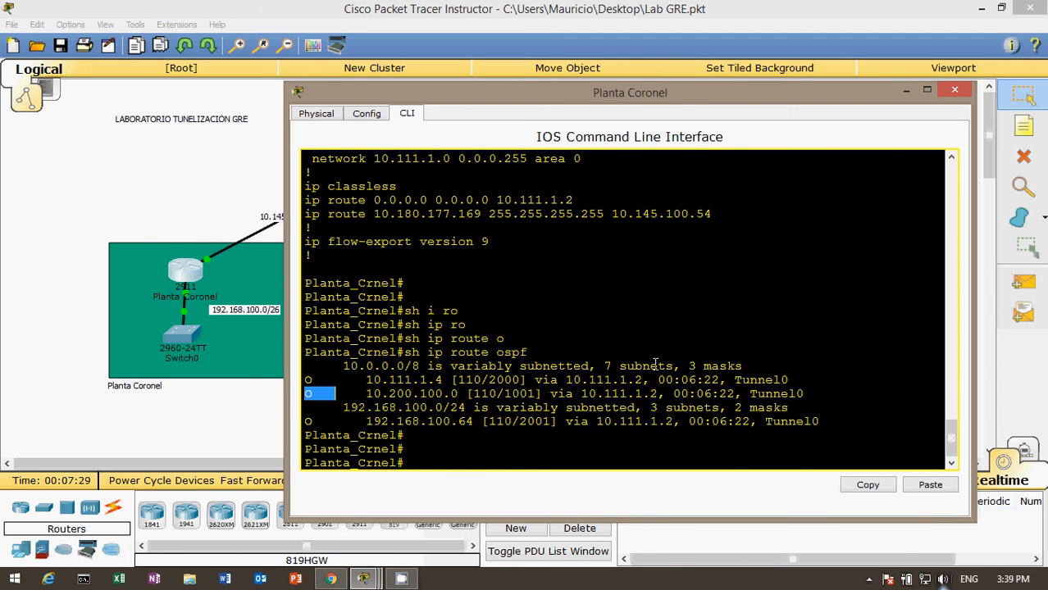
drag(742, 393, 818, 393)
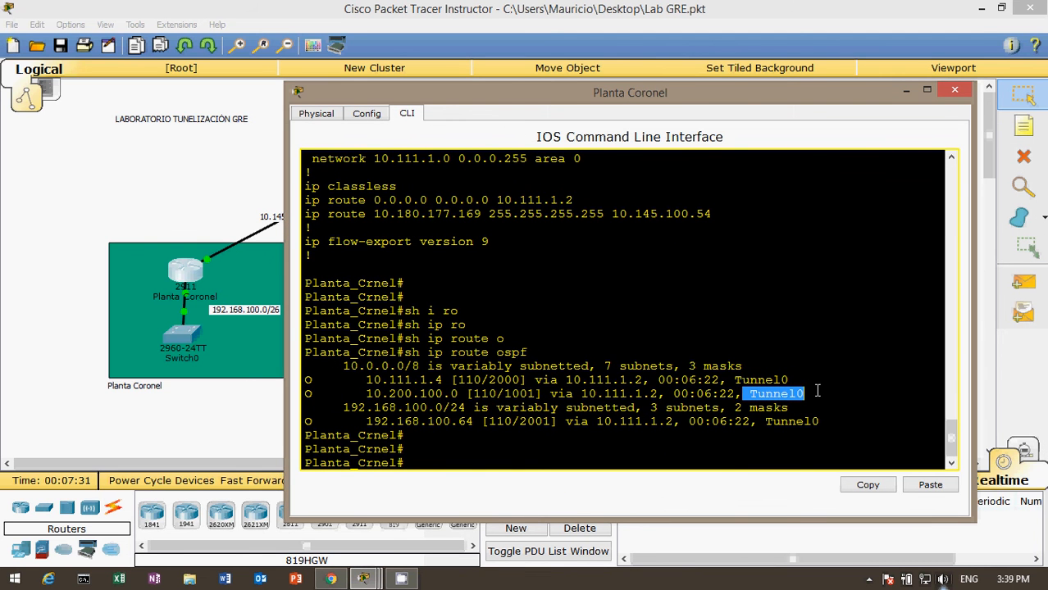
click(652, 8)
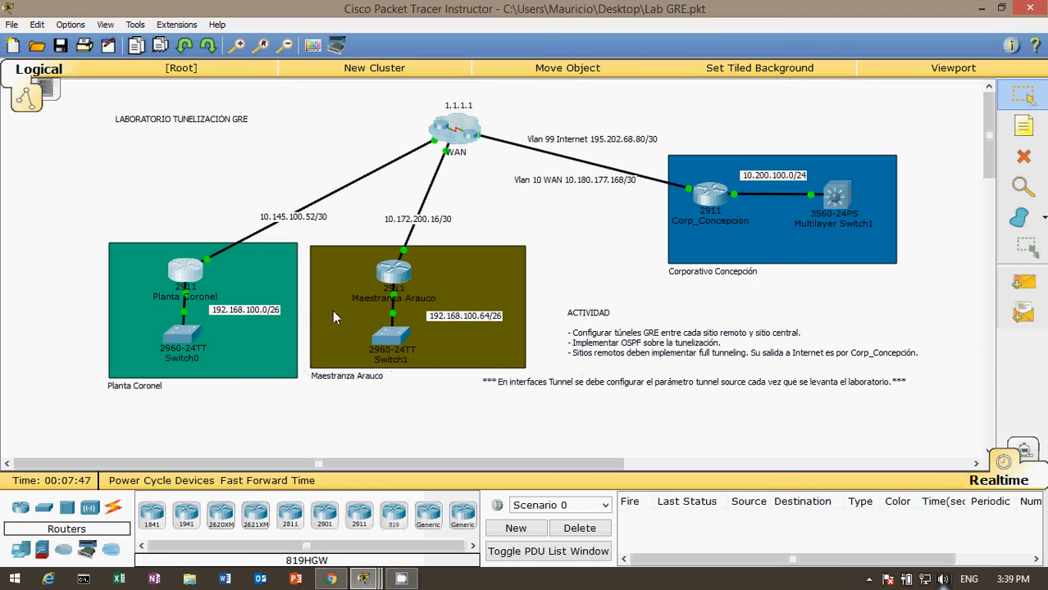
Reopen Planta Coronel's console, highlight the OSPF route to 192.168.100.64 and compare it with the topology
click(193, 279)
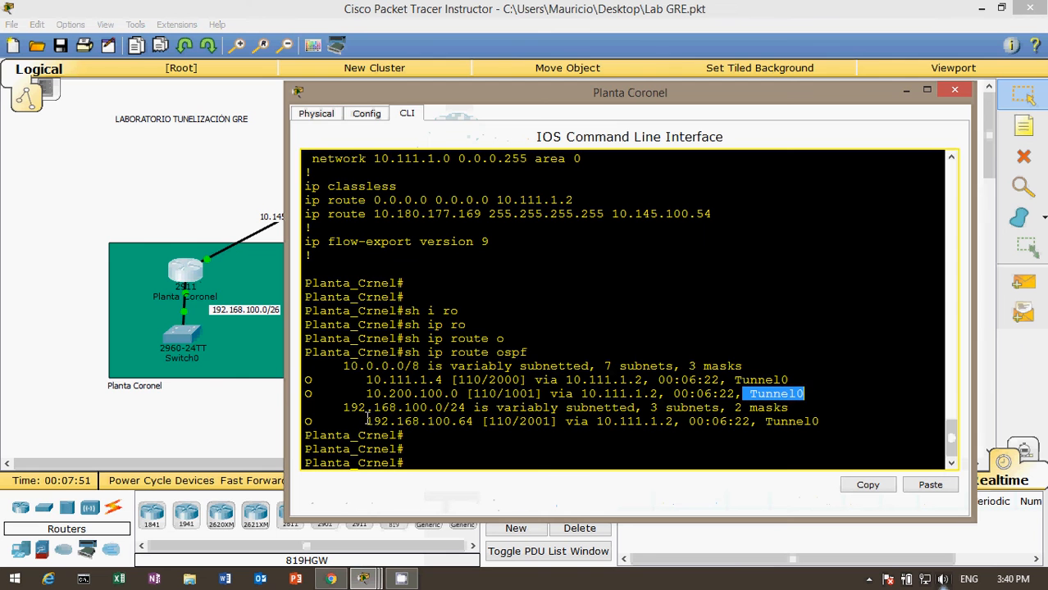
drag(365, 420, 482, 421)
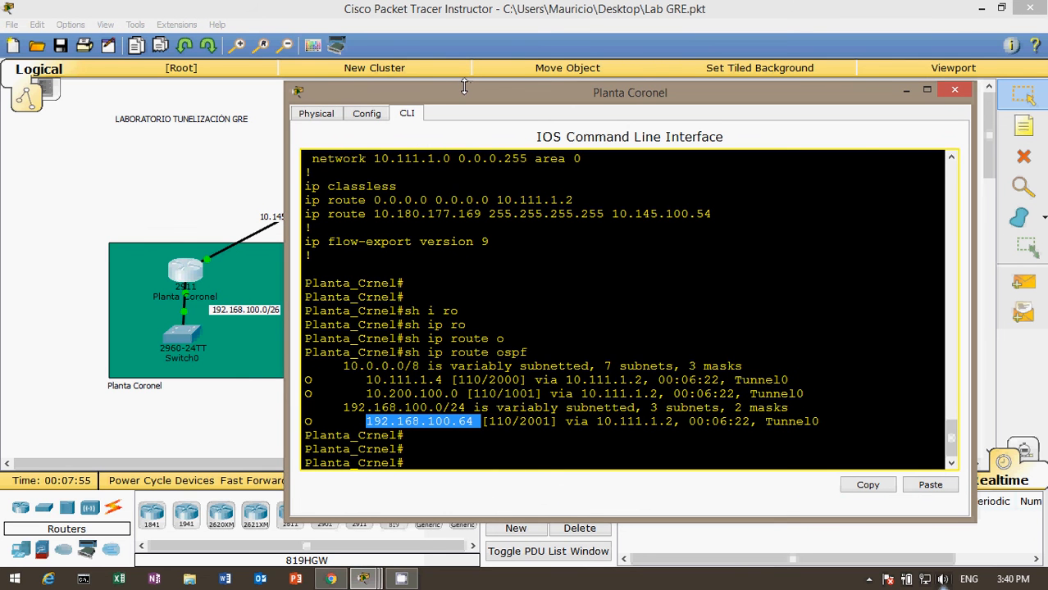
drag(464, 85, 717, 247)
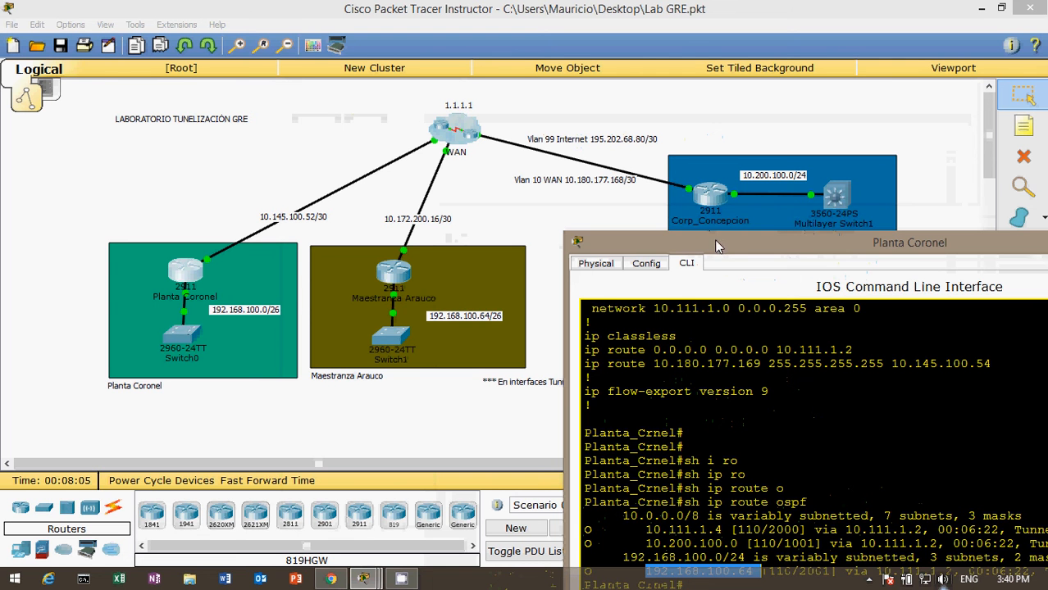
drag(706, 244, 574, 167)
click(114, 197)
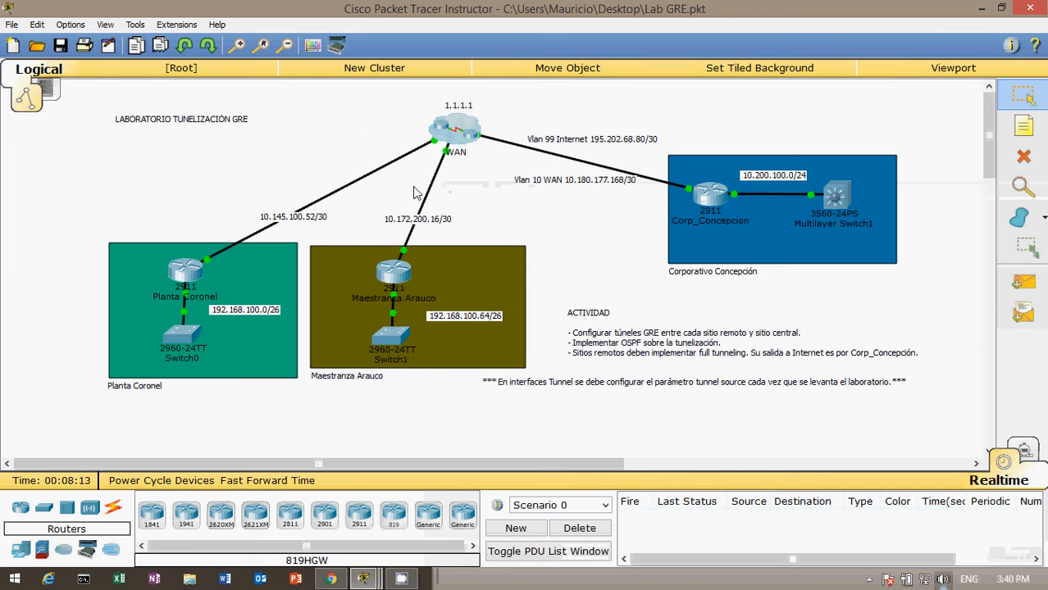
Display Planta Coronel's OSPF neighbors with "sh ip ospf neighbor" and highlight the neighbor's Tunnel0 interface
click(187, 276)
text(sh ip os)
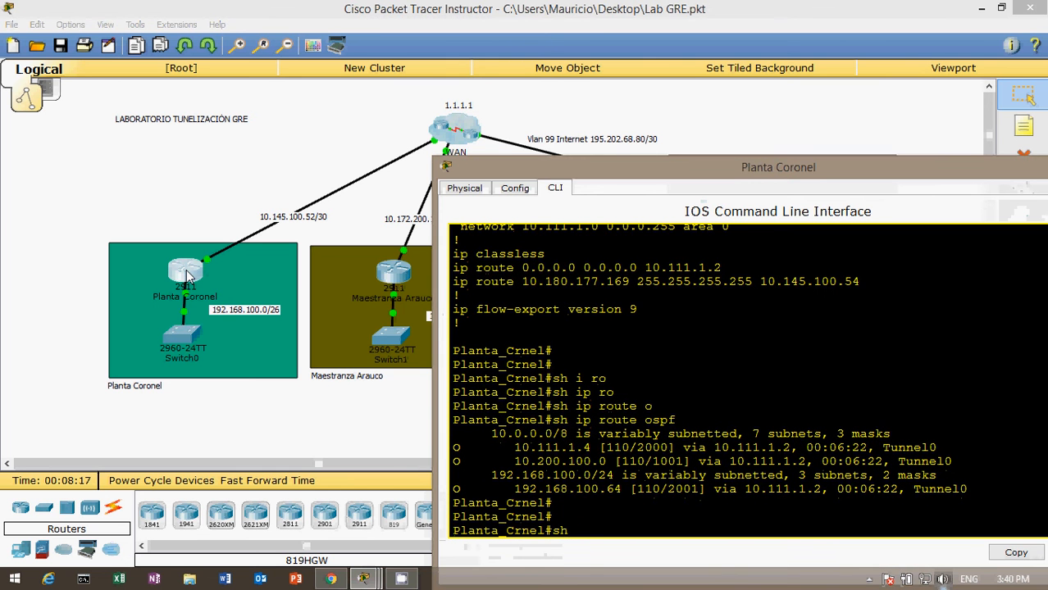
key(Tab)
text(n)
key(Tab)
key(Return)
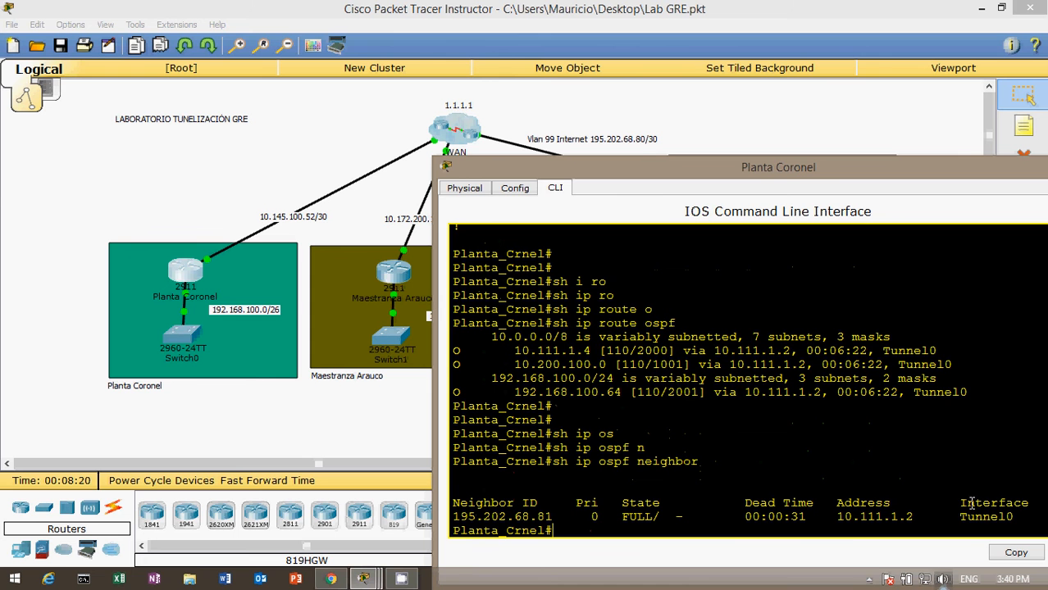
drag(959, 517, 1015, 517)
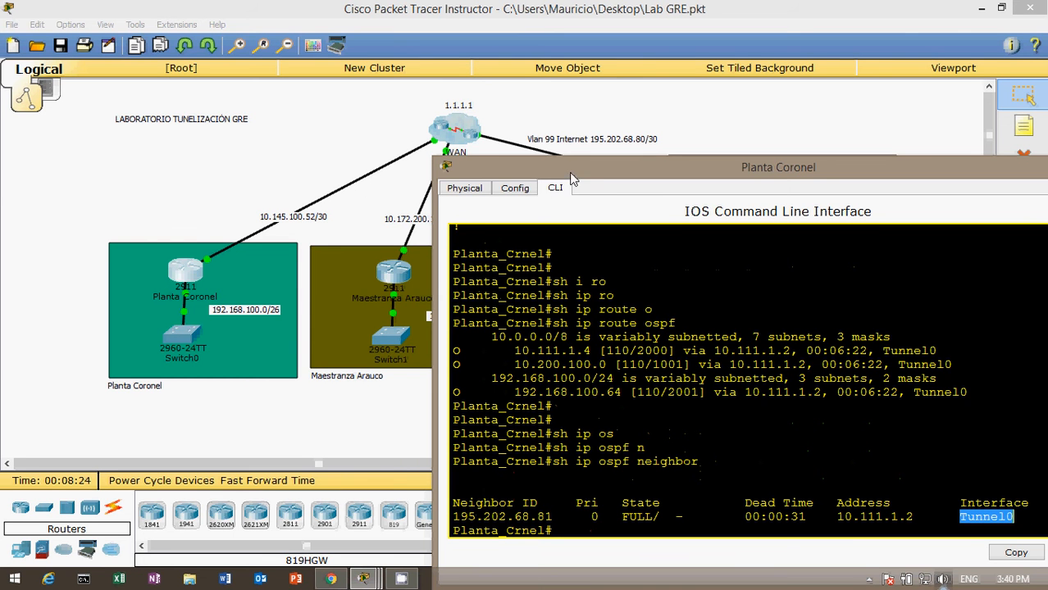
Review the full network topology and bring back the Planta Coronel router's console
drag(572, 178, 522, 143)
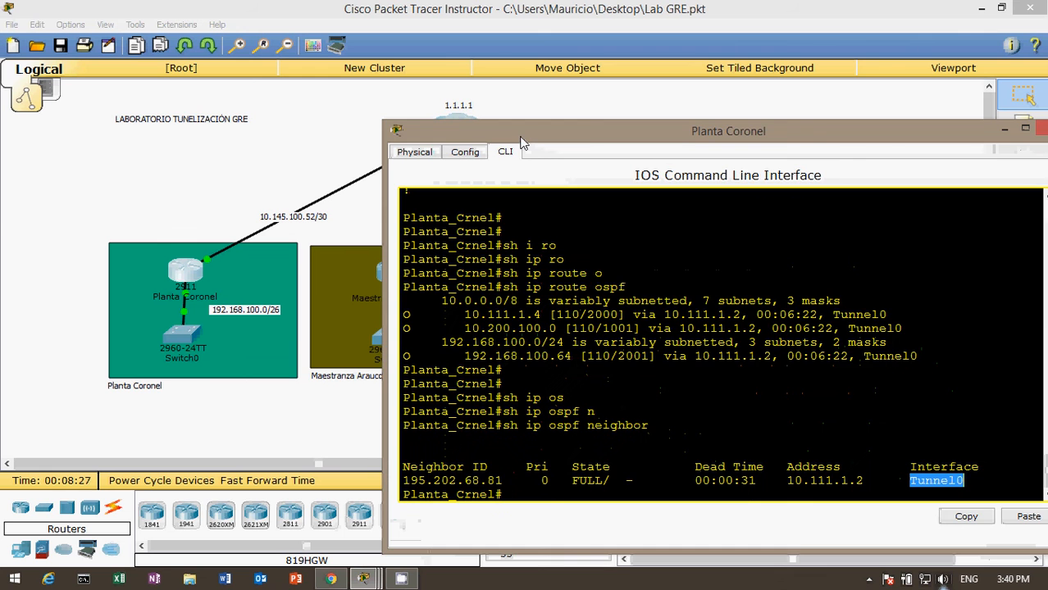
click(305, 119)
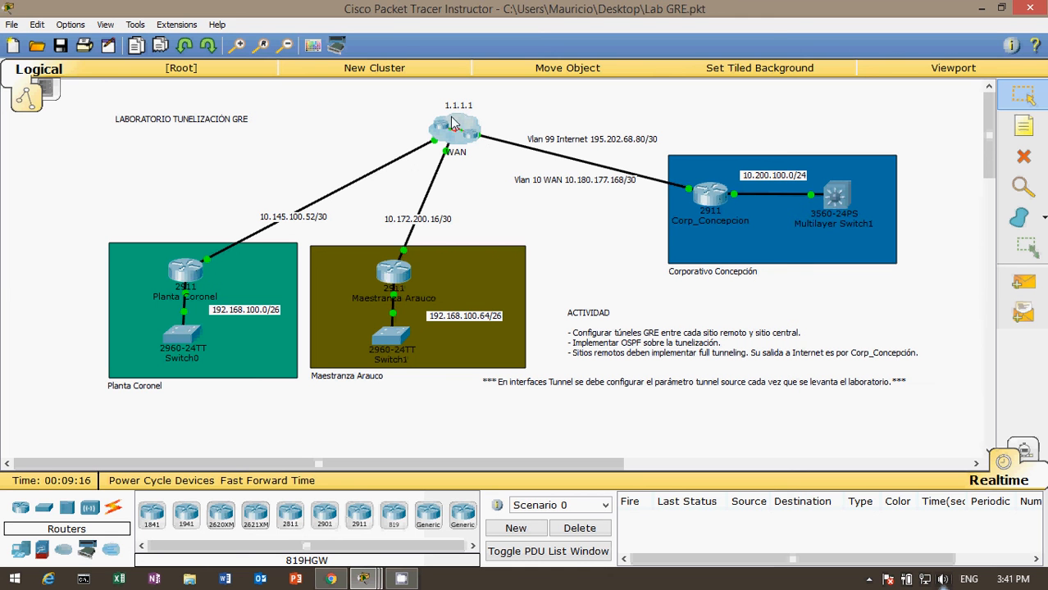
click(190, 280)
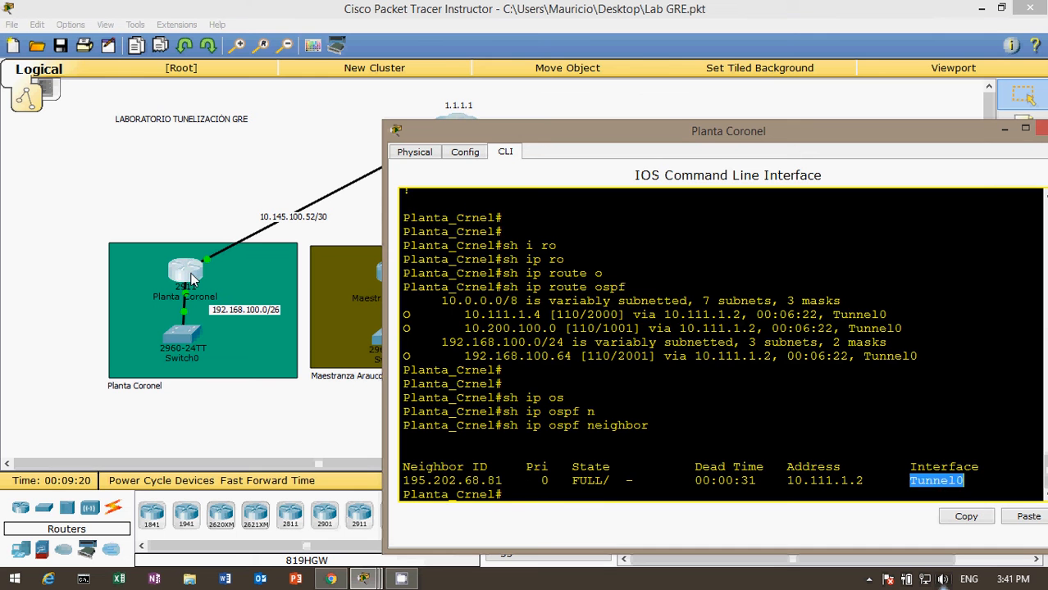
Display Planta Coronel's full routing table with "sh ip route" and highlight the default route 0.0.0.0/0
text(sh ip route)
key(Return)
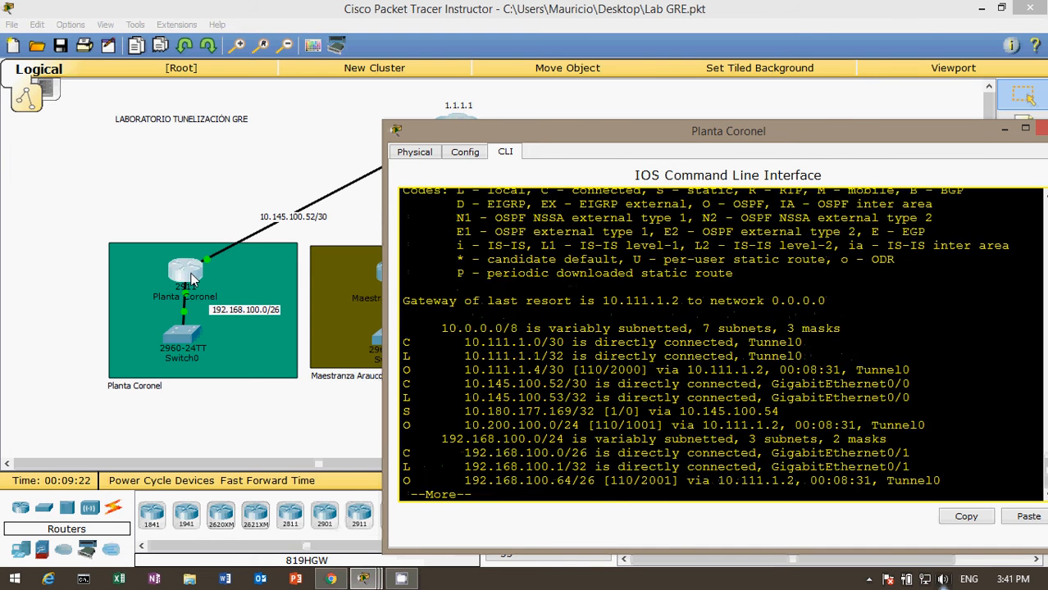
key(space)
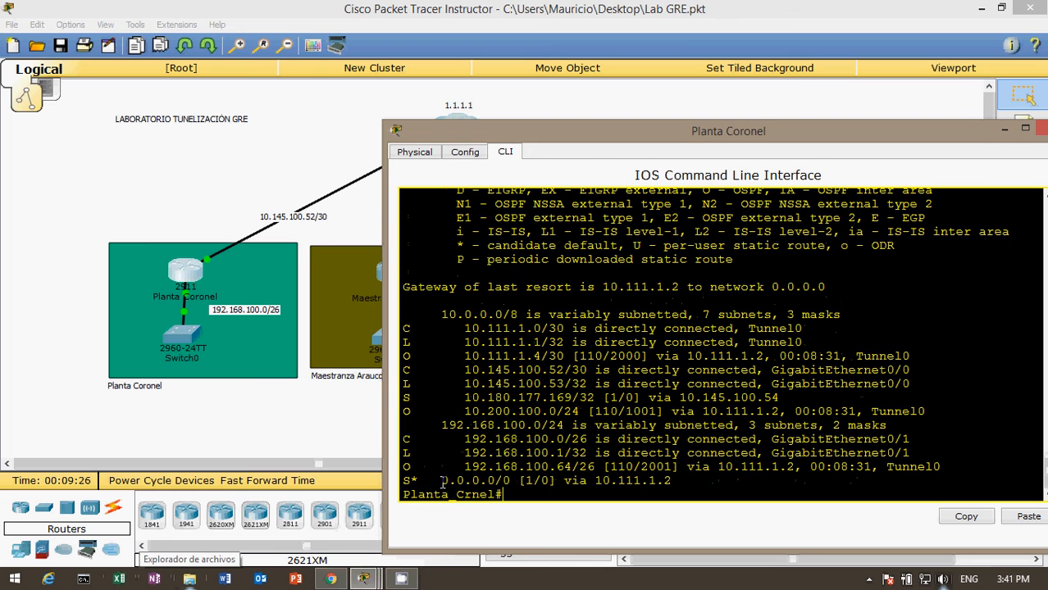
drag(441, 480, 607, 484)
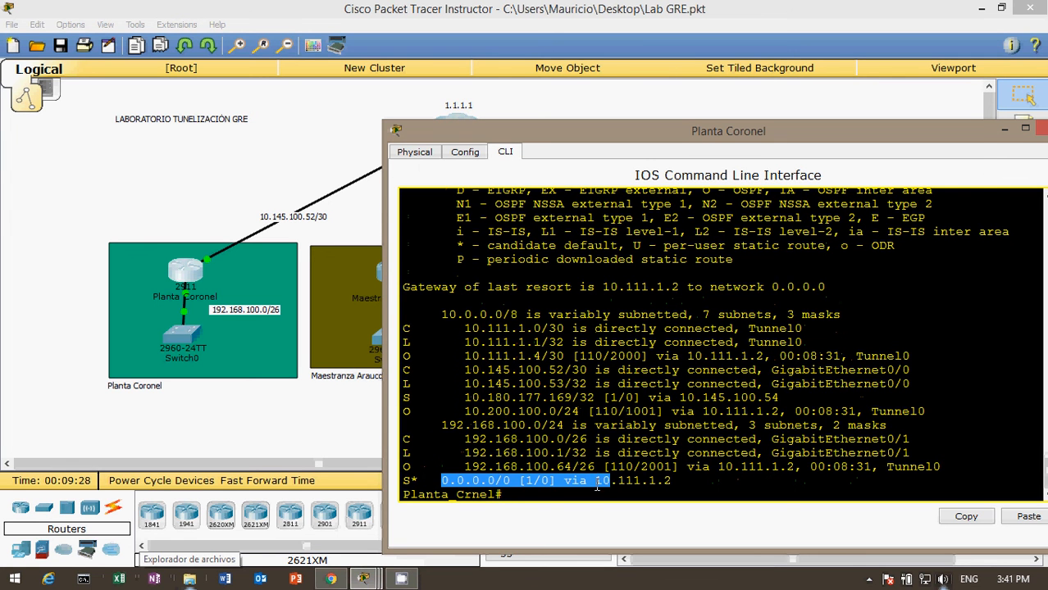
click(597, 484)
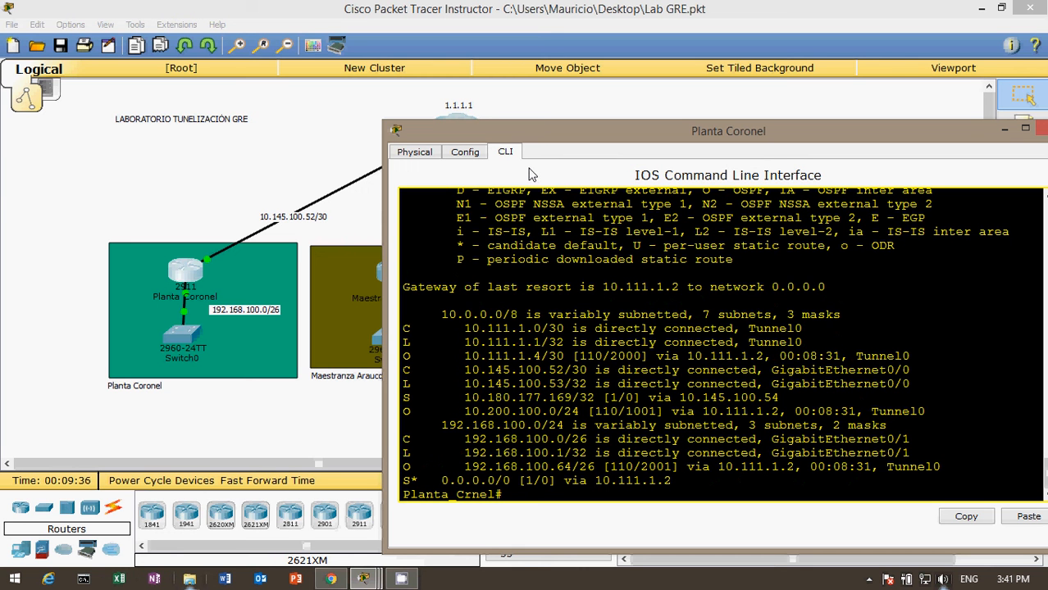
Check the default route against the topology, highlighting its next hop 10.111.1.2 in Planta Coronel's console
click(302, 106)
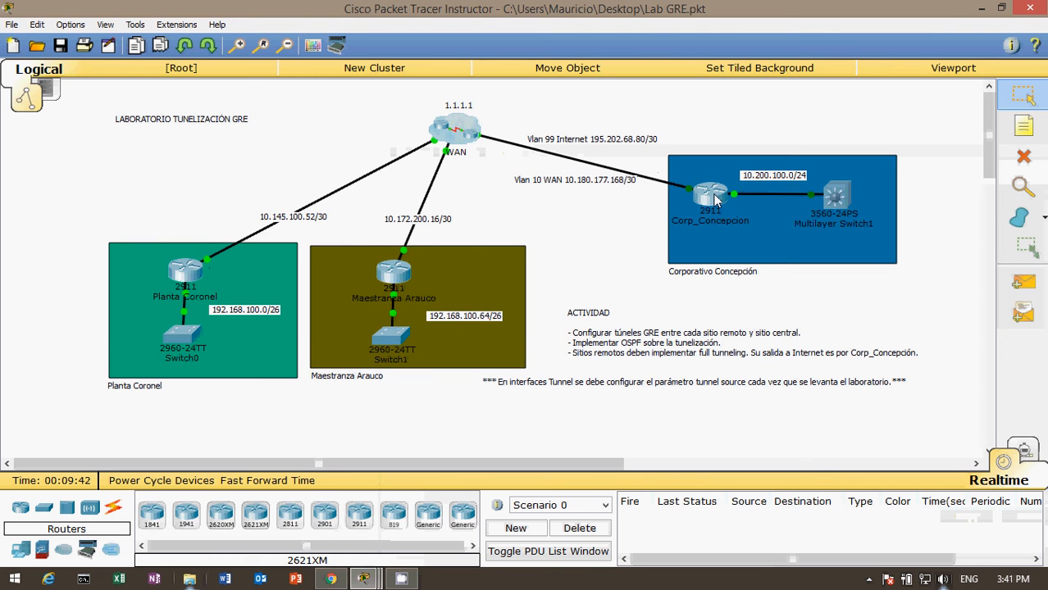
mouse_move(716, 199)
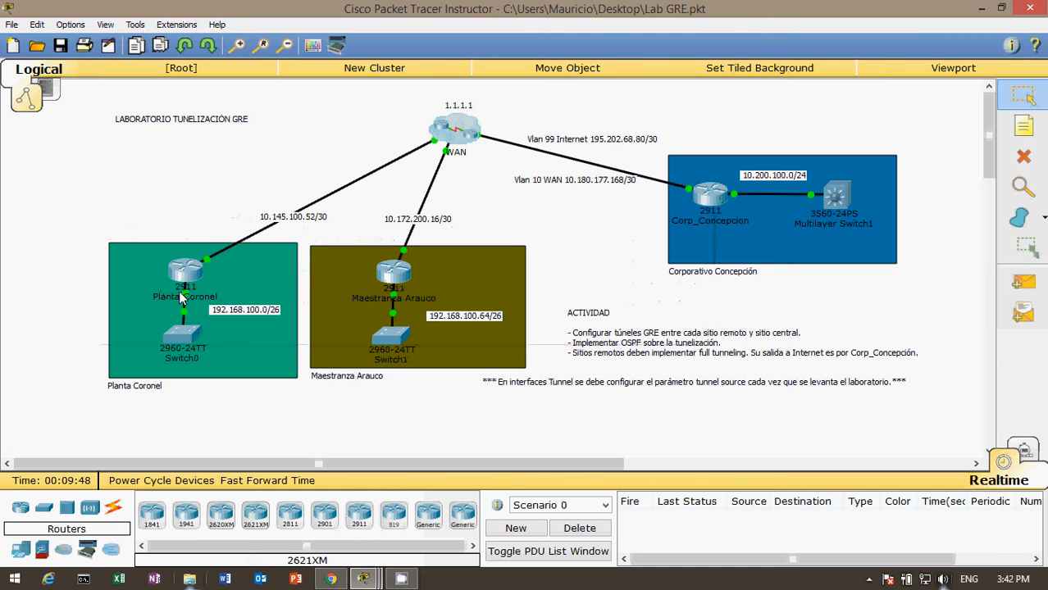
click(185, 273)
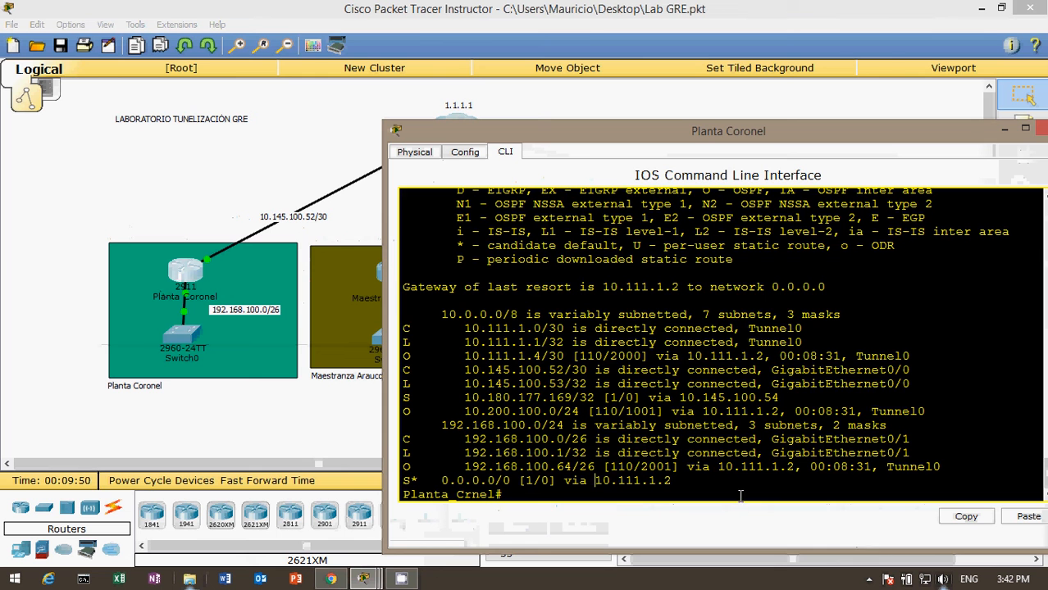
double_click(720, 467)
drag(595, 480, 673, 482)
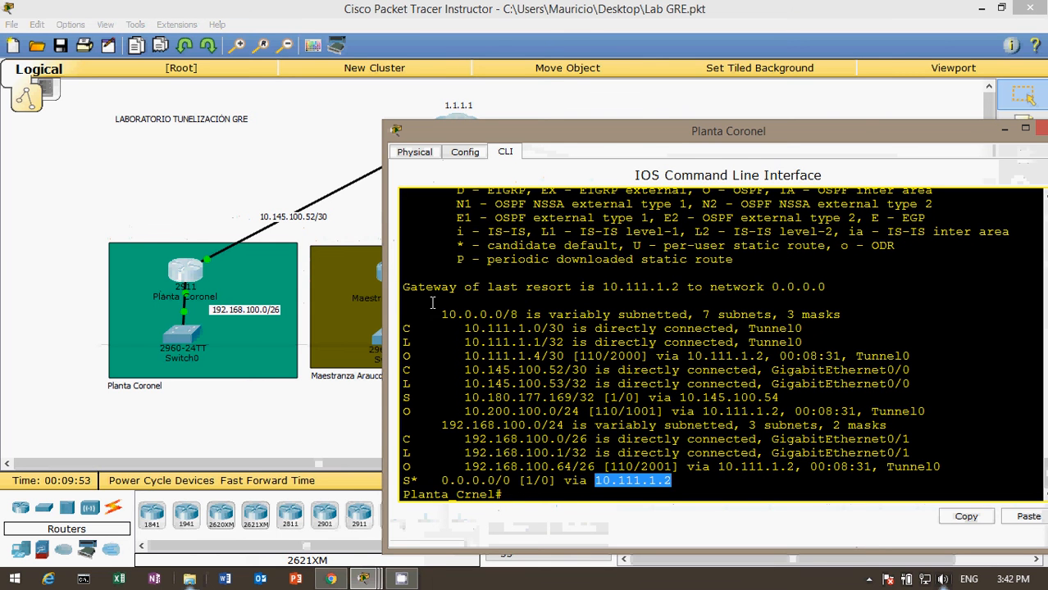
click(271, 177)
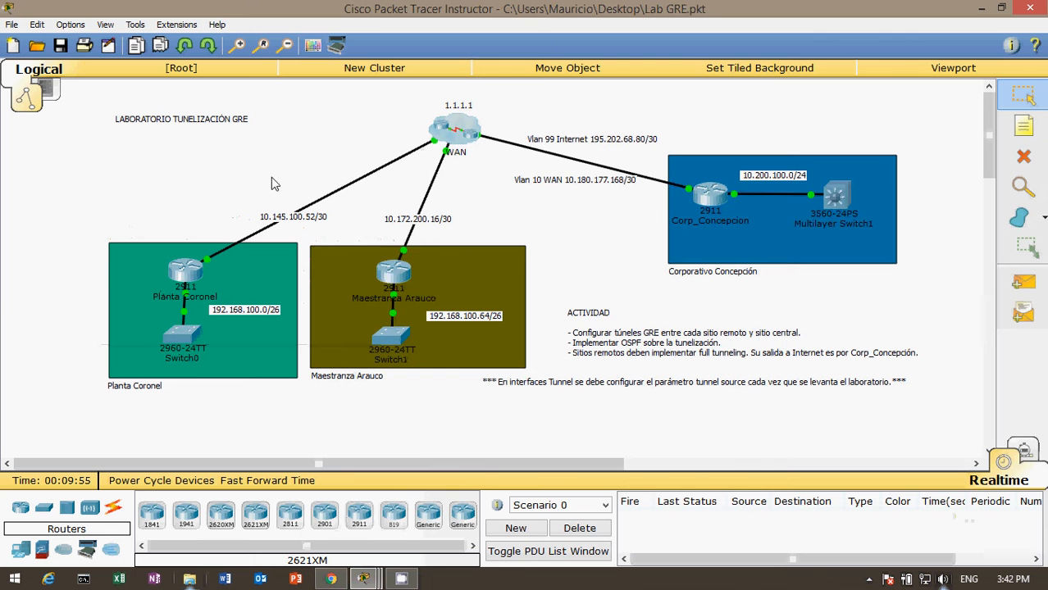
Open the Maestranza Arauco router's command line and enter privileged mode with "en"
click(392, 277)
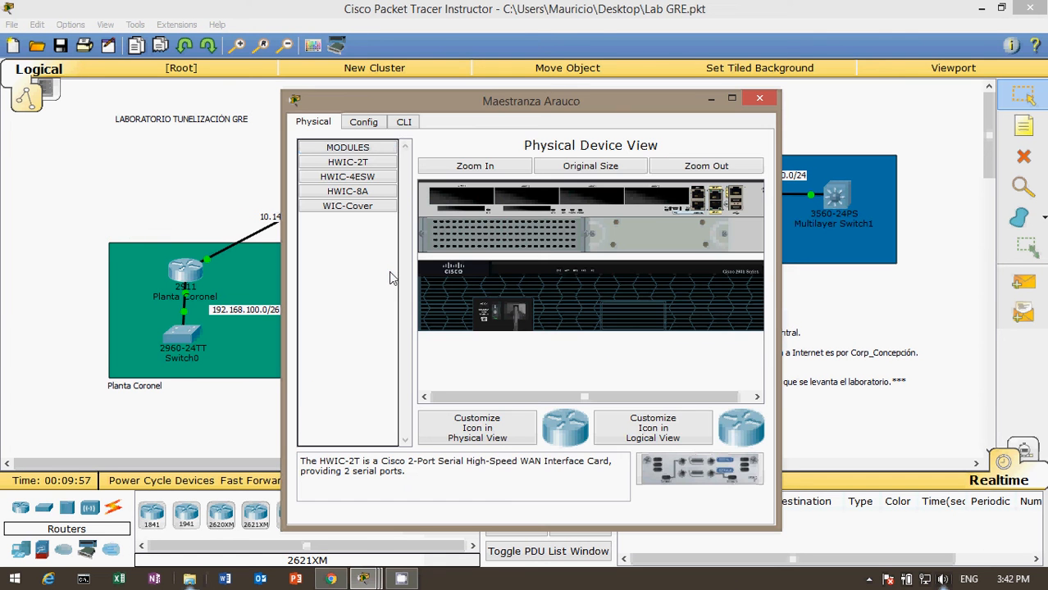
click(403, 122)
key(Return)
text(en)
key(Return)
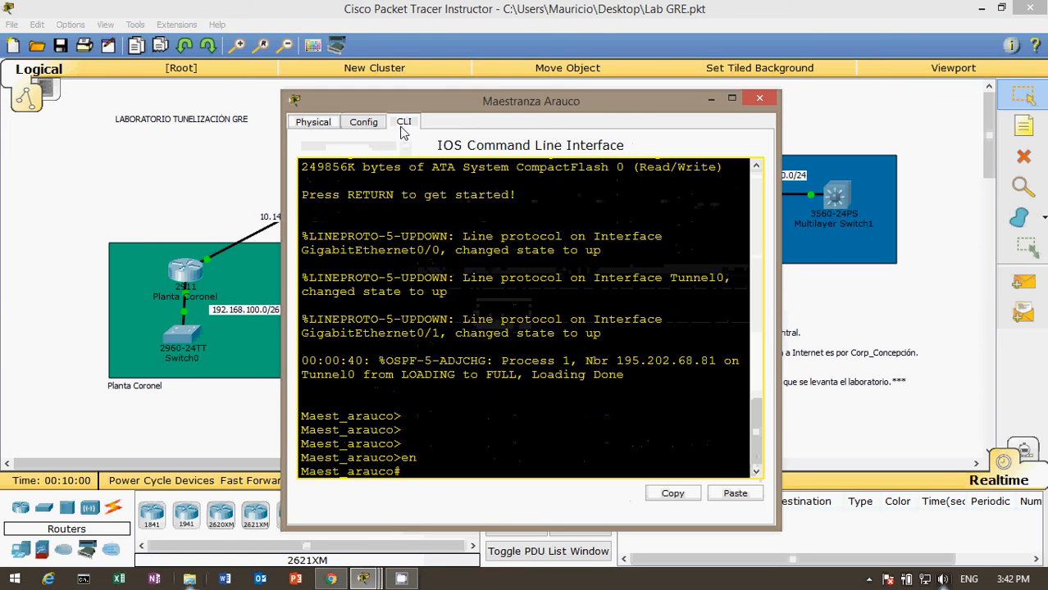
Display Maestranza Arauco's routing table with "sh ip ro" in a widened console, then return to the topology
text(sh ip ro)
key(Return)
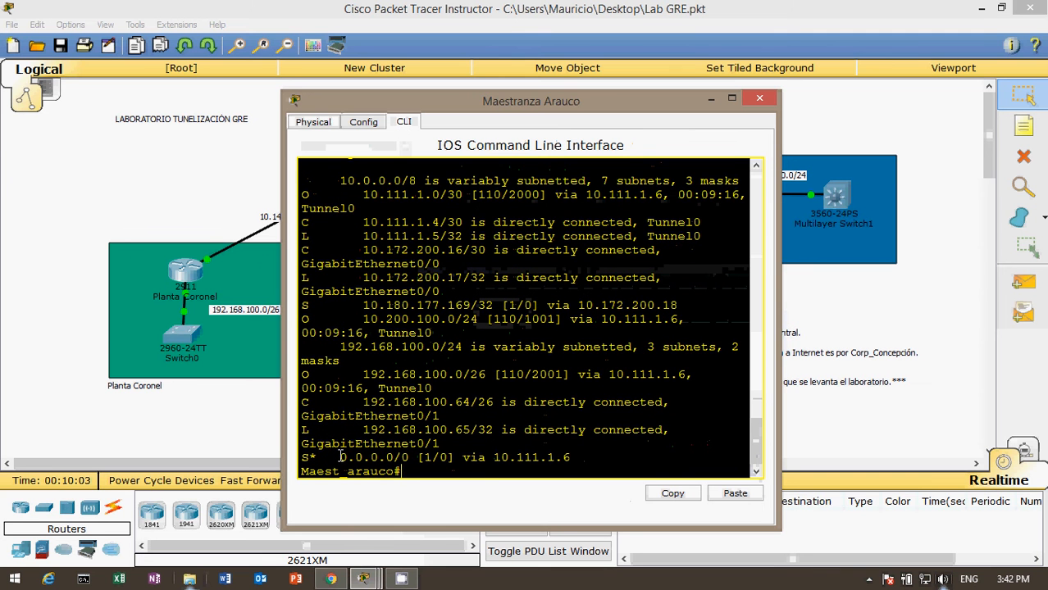
drag(279, 354, 105, 342)
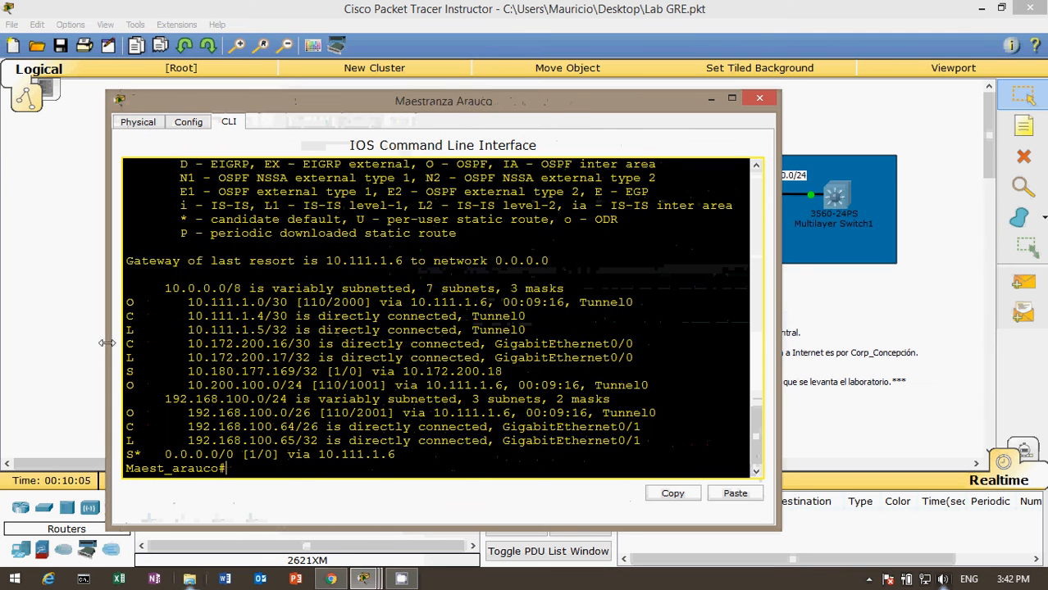
click(62, 284)
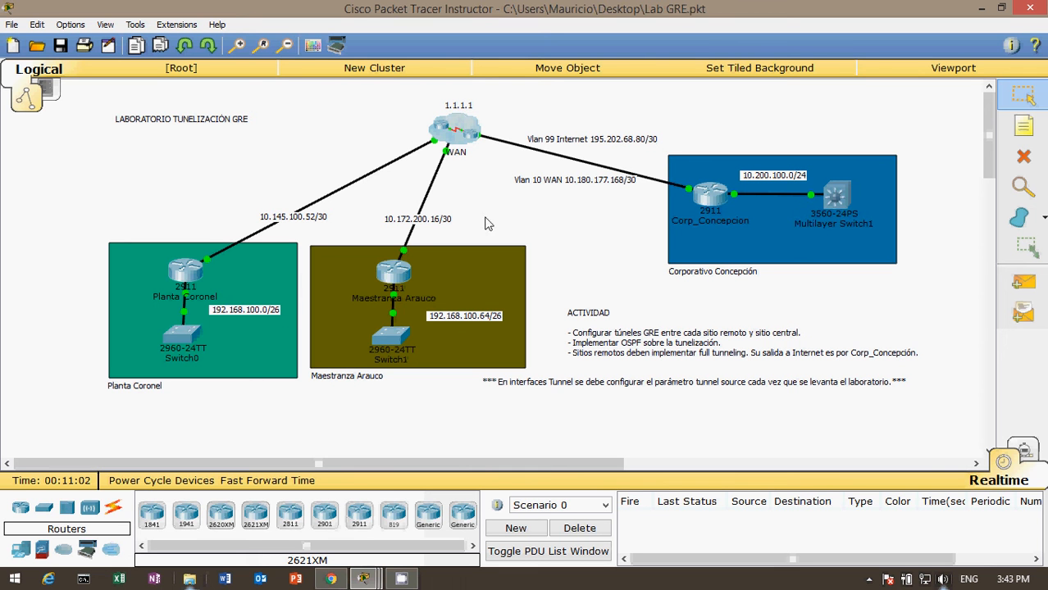
Open Switch0's command line, widen its window and return to the topology
click(184, 338)
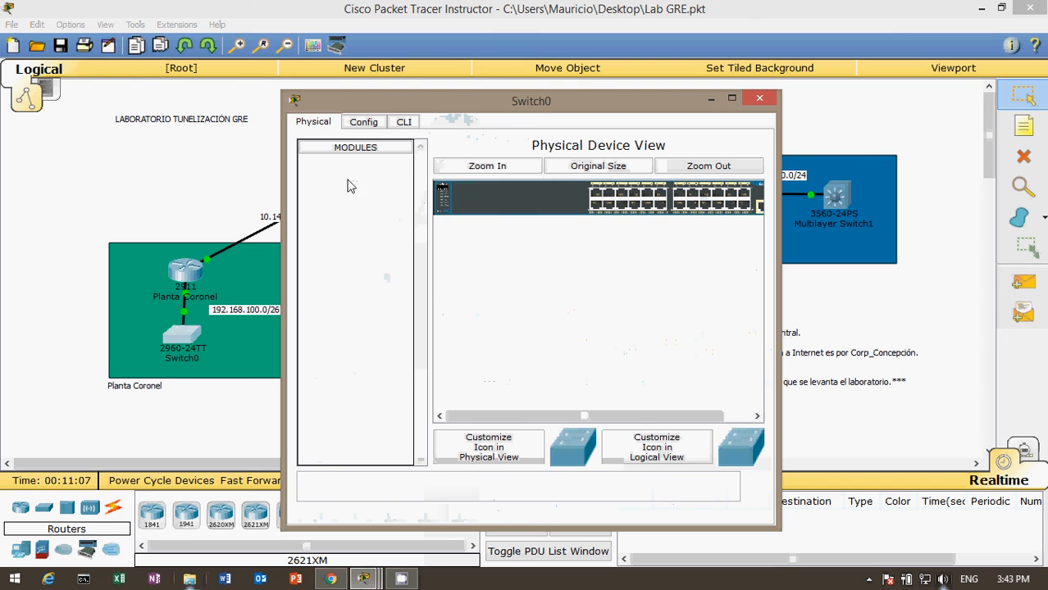
click(408, 123)
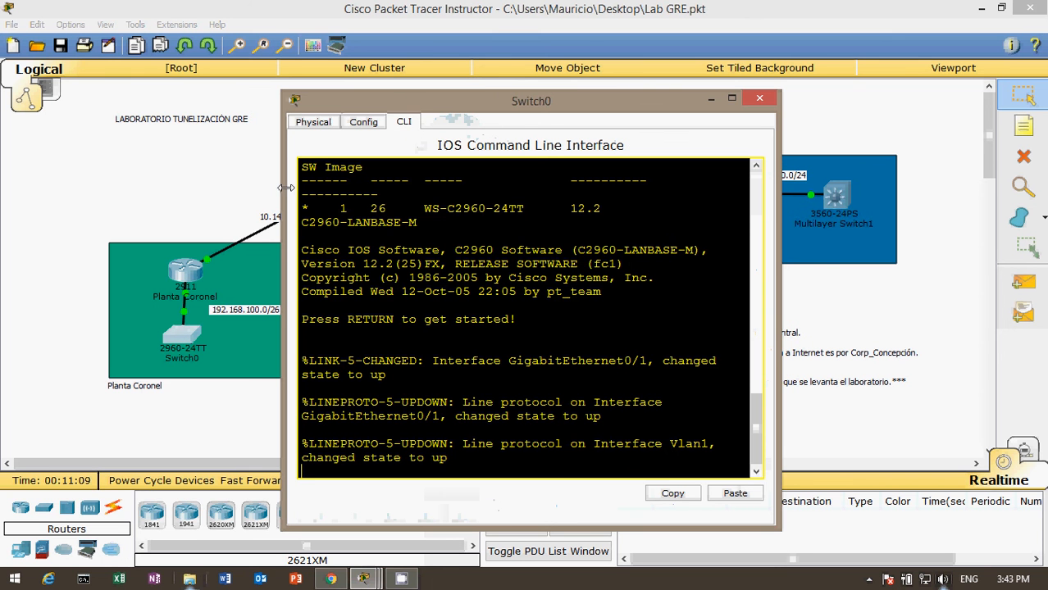
drag(281, 188, 117, 219)
click(48, 239)
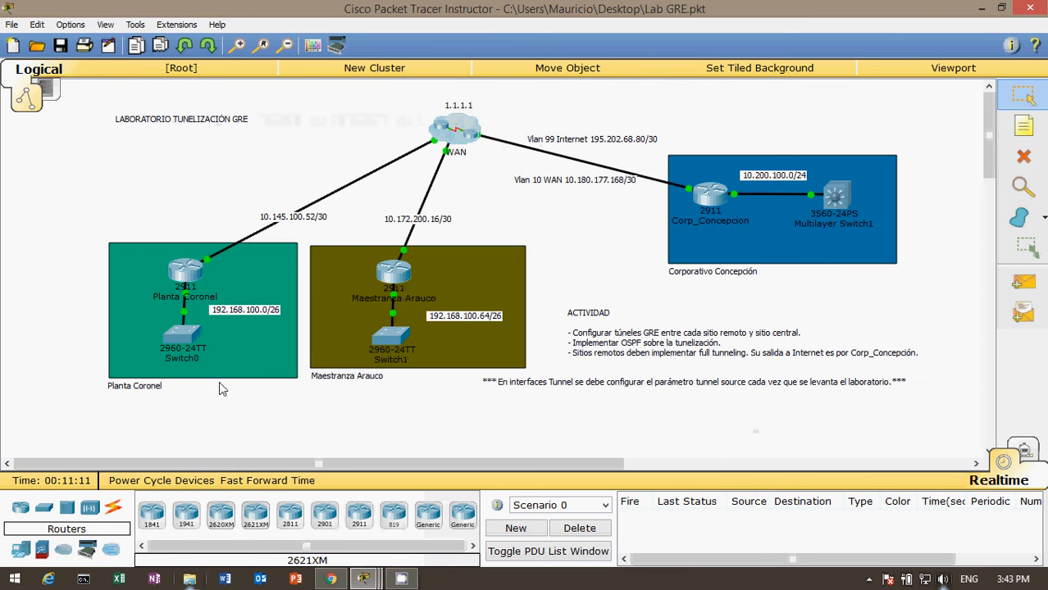
Bring back Switch0's console and enter privileged mode with "en"
click(180, 333)
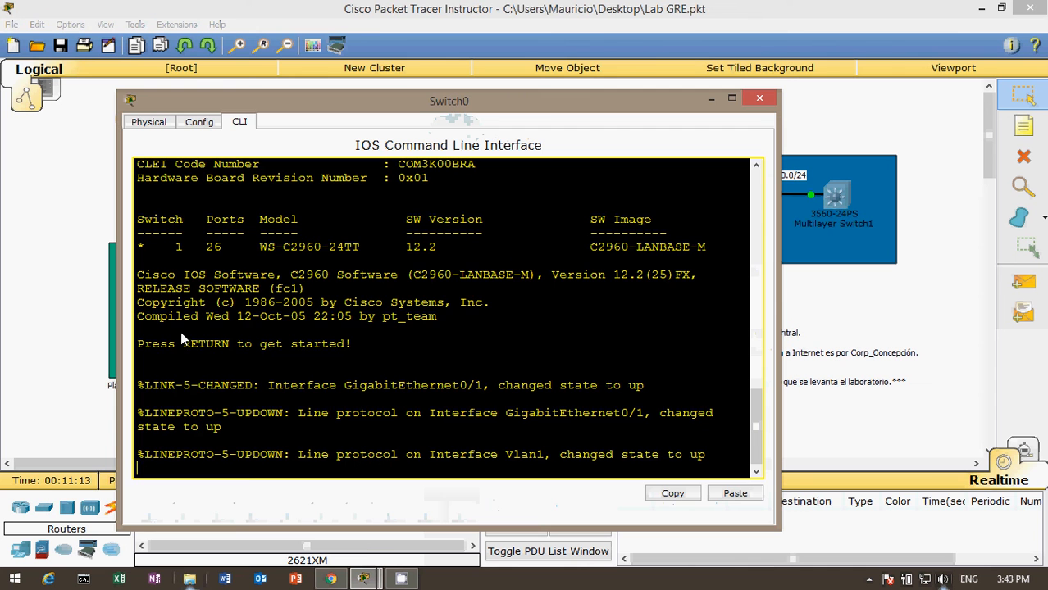
click(220, 438)
key(Return)
key(Return)
key(Return)
text(en)
key(Return)
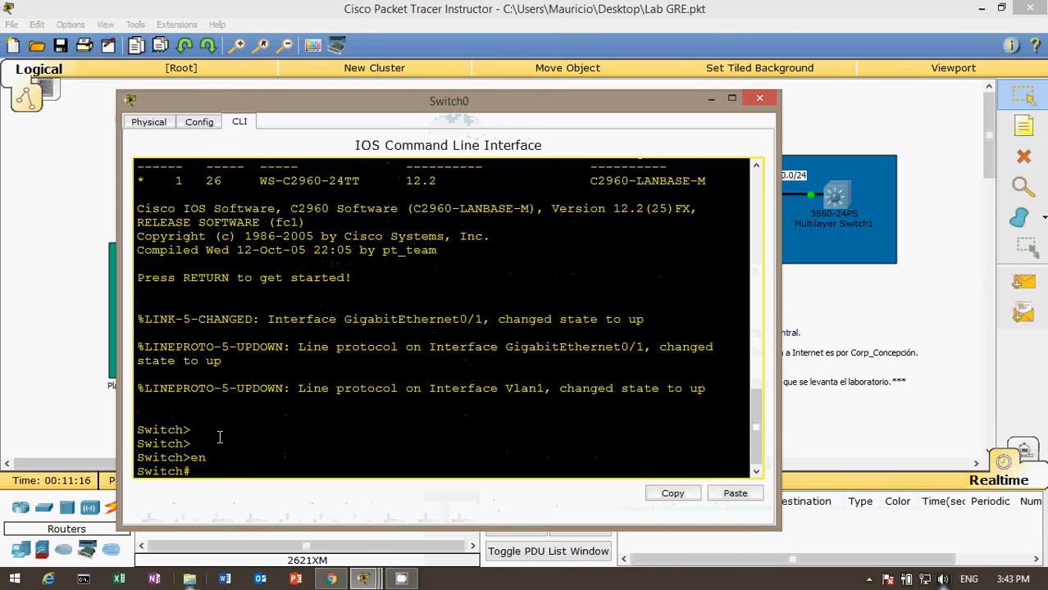
Ping 1.1.1.1 three times from Switch0, checking the target's place in the topology before the first run
text(ping 1.1.1.1)
click(693, 8)
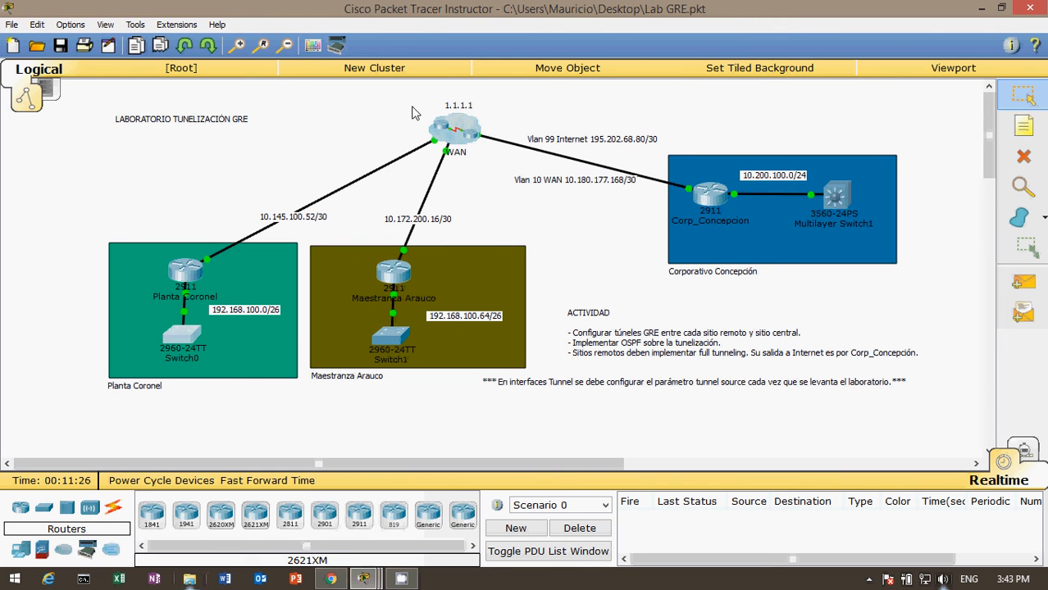
click(189, 343)
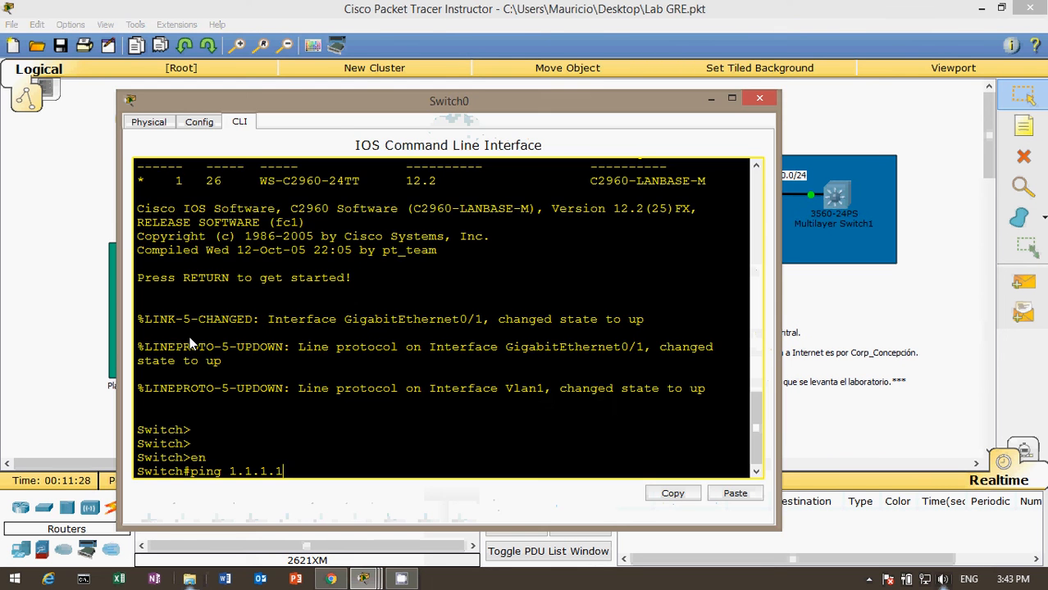
key(Return)
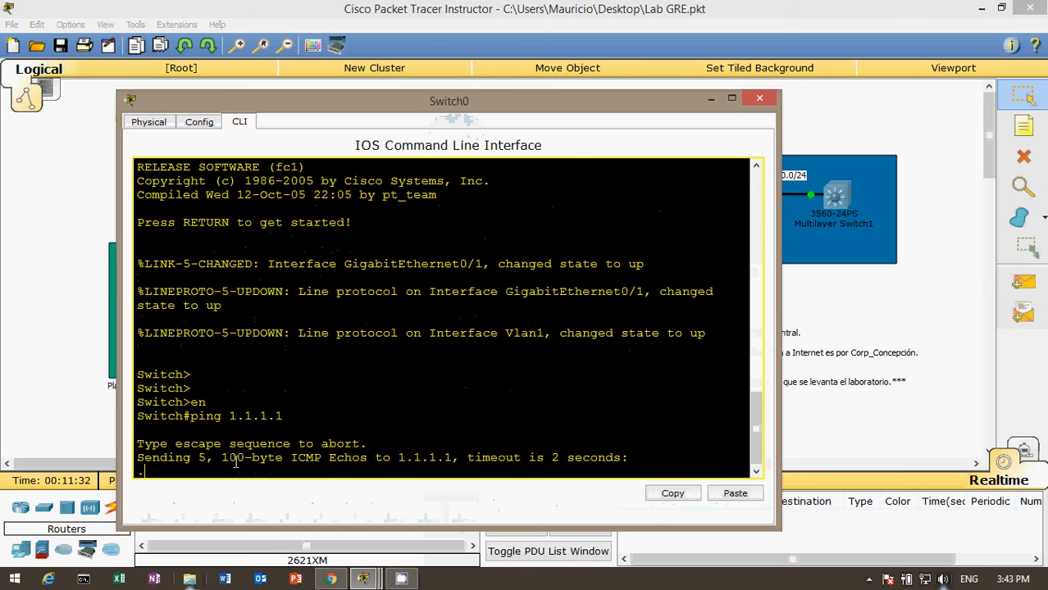
key(Up)
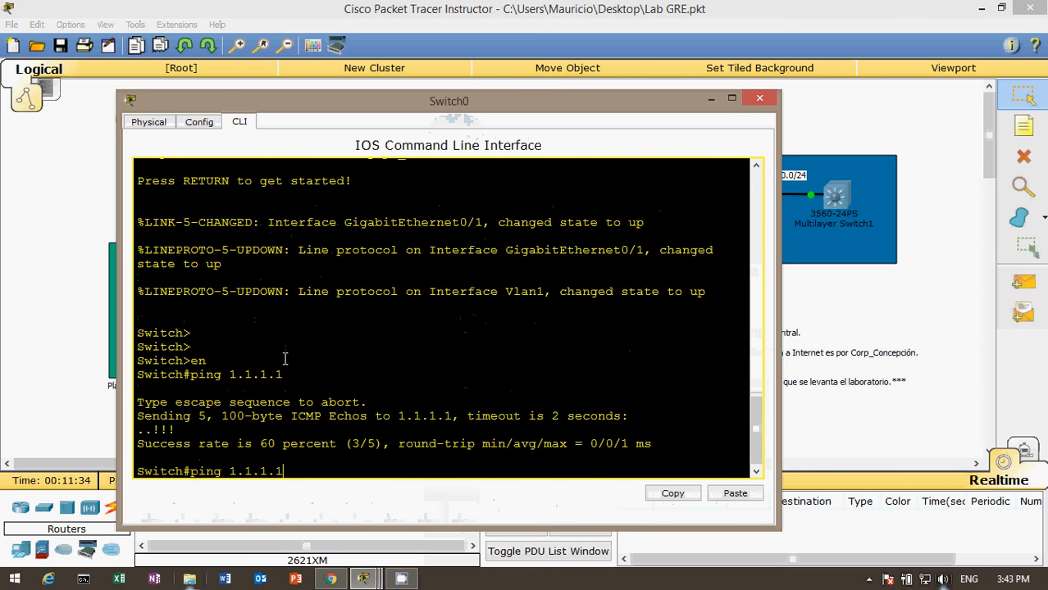
key(Return)
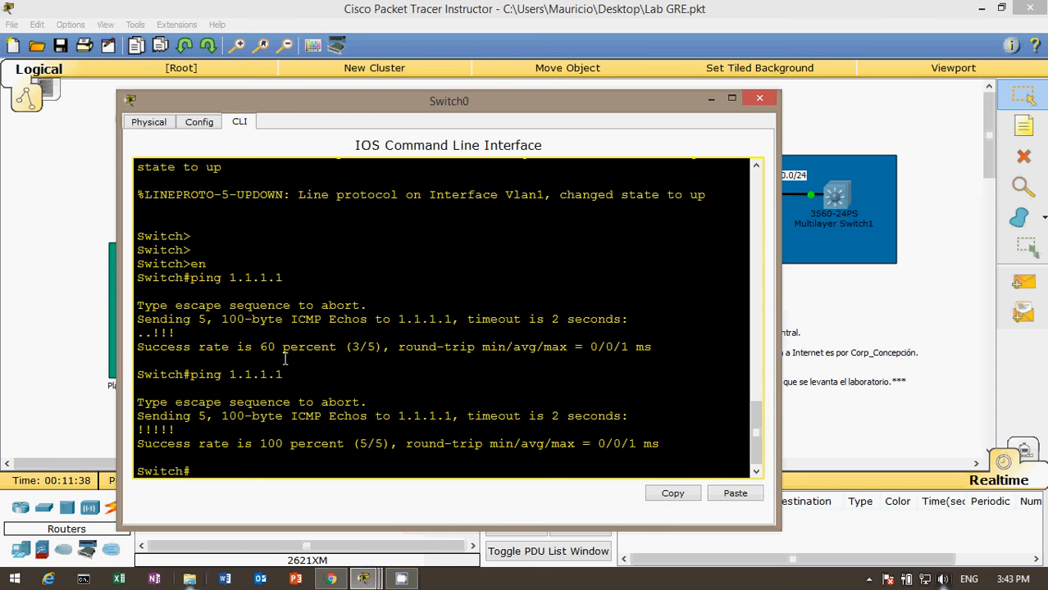
key(Up)
key(Return)
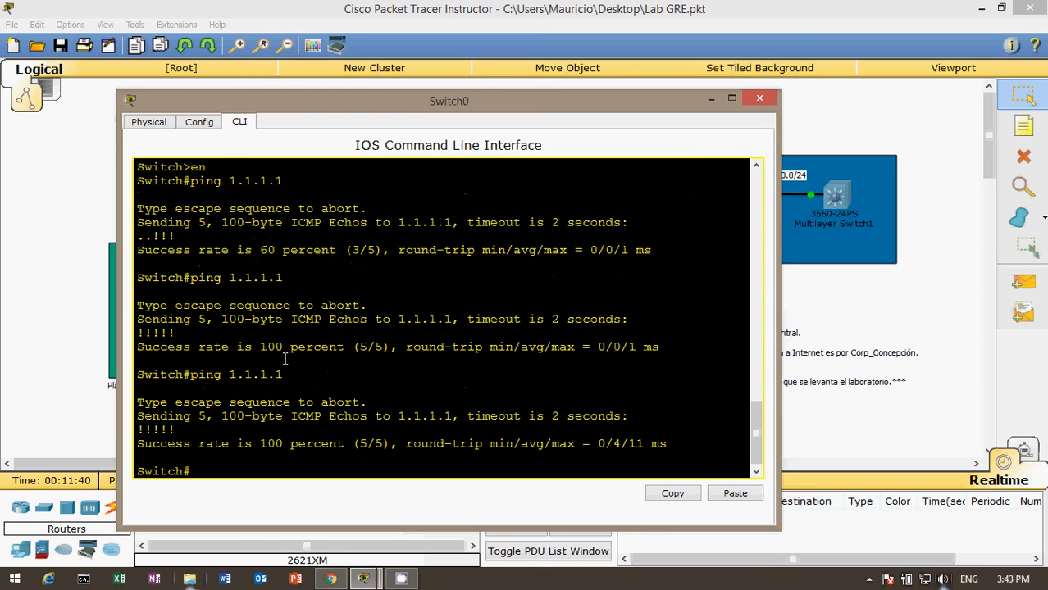
Trace the route from Switch0 to the Internet address with "trace 1.1.1.1"
key(Up)
key(Left)
key(Left)
key(Left)
key(Left)
key(Left)
key(Left)
key(Left)
key(BackSpace)
key(BackSpace)
key(BackSpace)
key(BackSpace)
key(BackSpace)
text(trace)
key(Return)
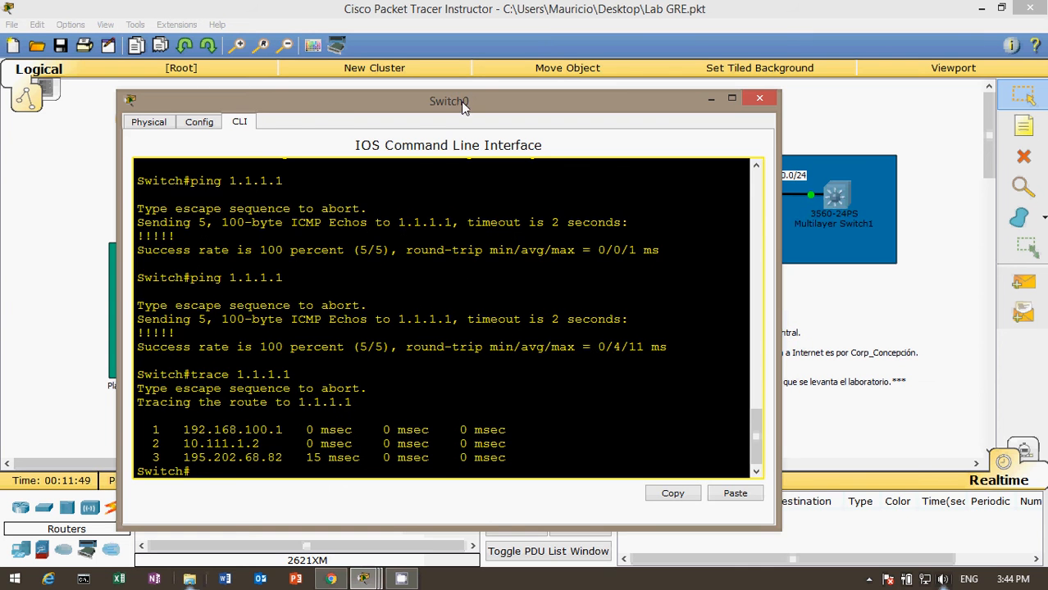
Compare the traced path with the topology, highlighting the hops 10.111.1.2 and 195.202.68.82, and return to the full diagram
drag(463, 106, 742, 172)
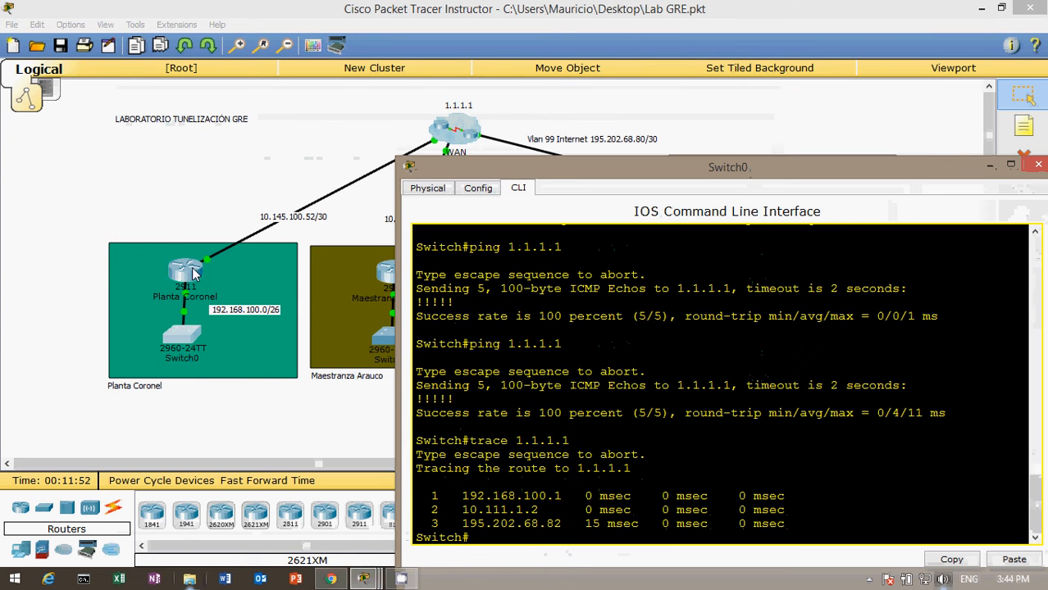
double_click(525, 510)
drag(764, 165, 647, 320)
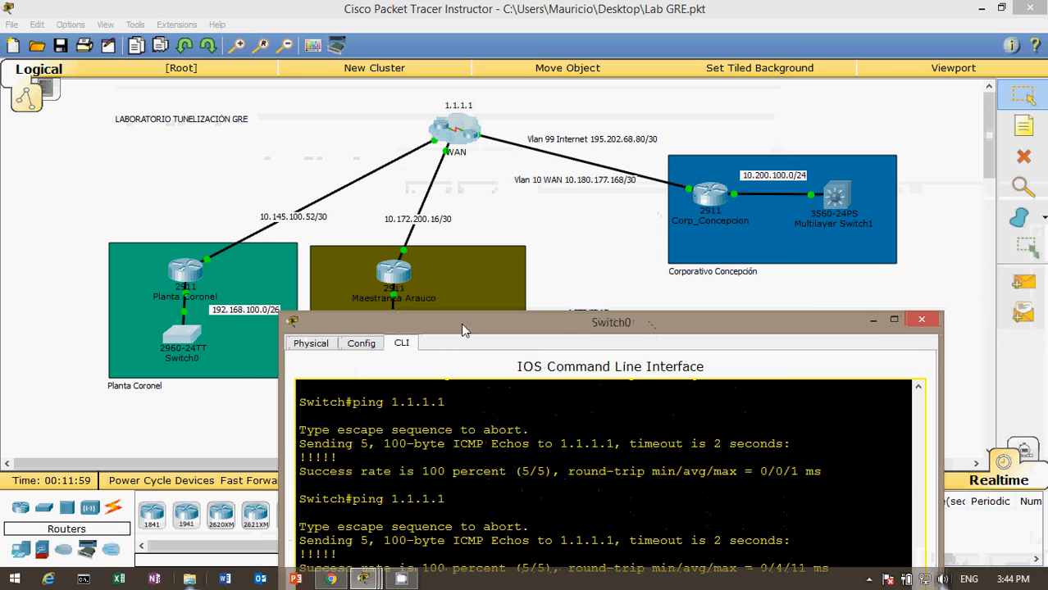
drag(461, 324, 454, 129)
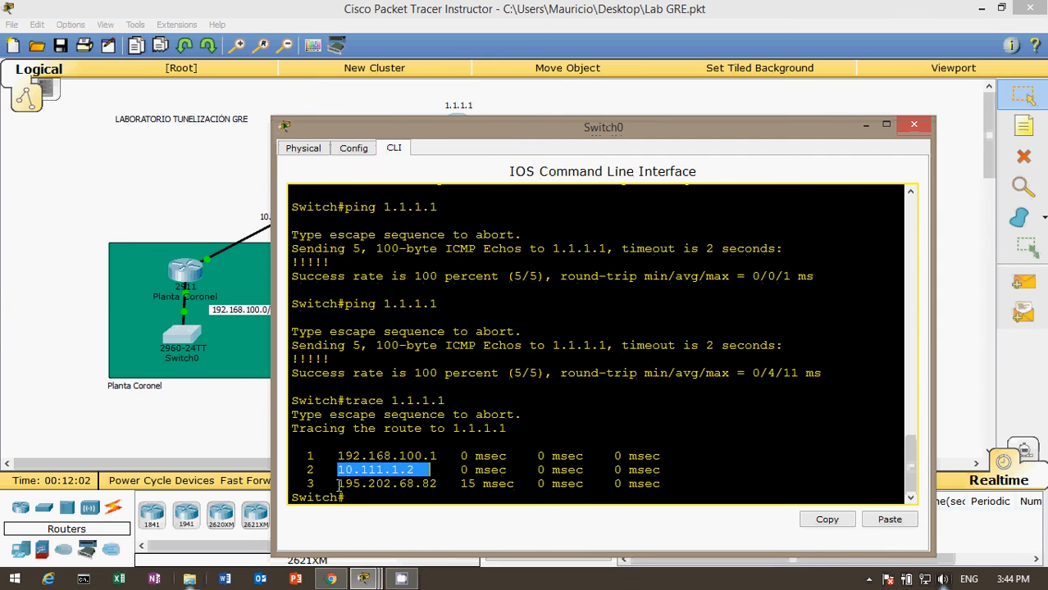
drag(337, 484, 443, 482)
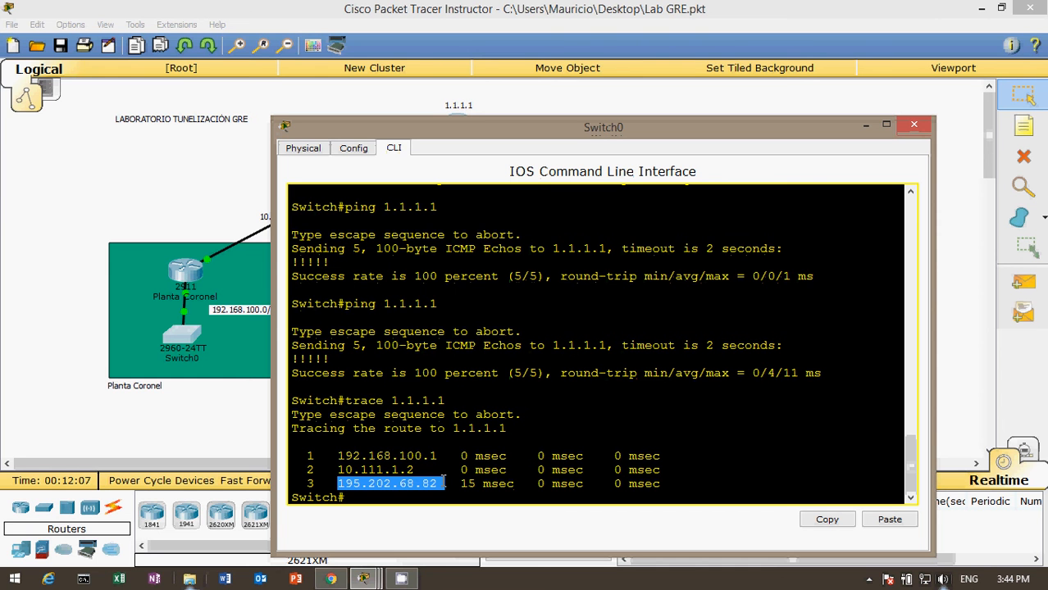
click(77, 235)
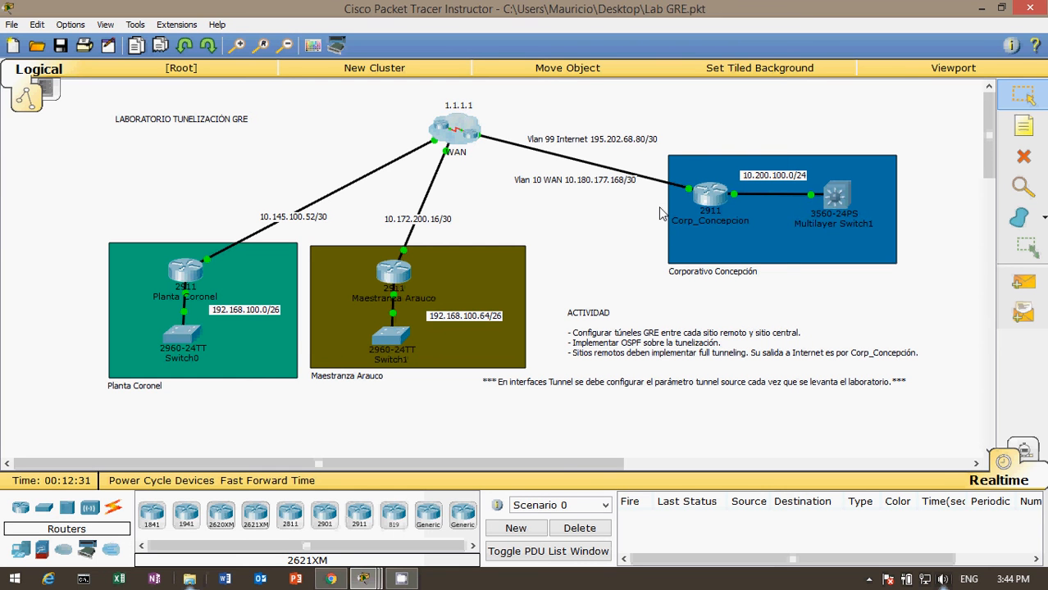
Open the Corp_Concepcion router's console and enter privileged mode with "en"
click(710, 195)
key(Return)
key(Return)
text(en)
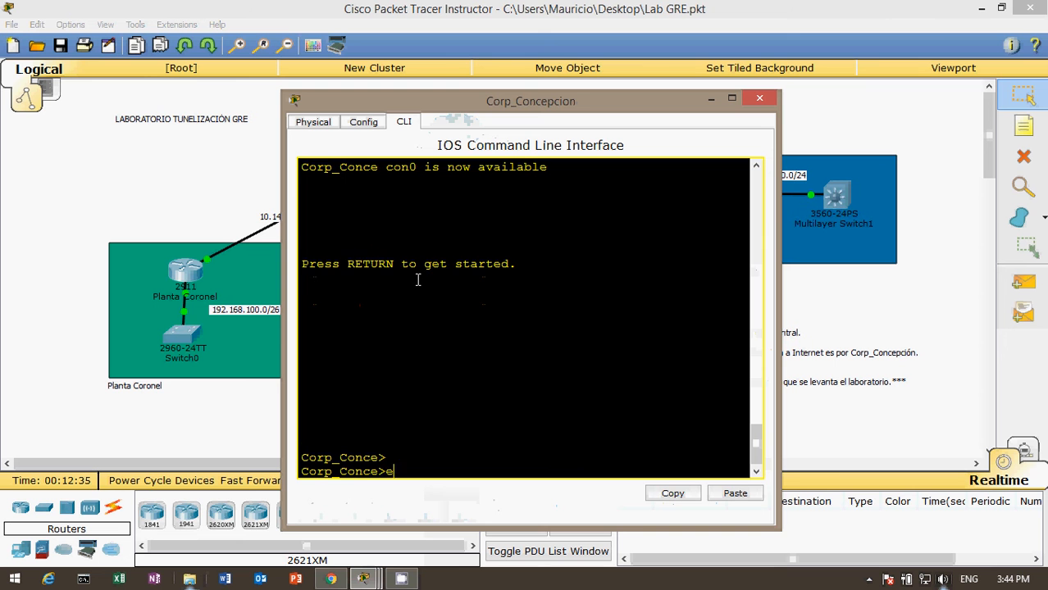
key(Return)
Display Corp_Concepcion's running configuration with "sh run" up to the tunnel interfaces and highlight Tunnel0's tunnel source line
text(sh run)
key(Return)
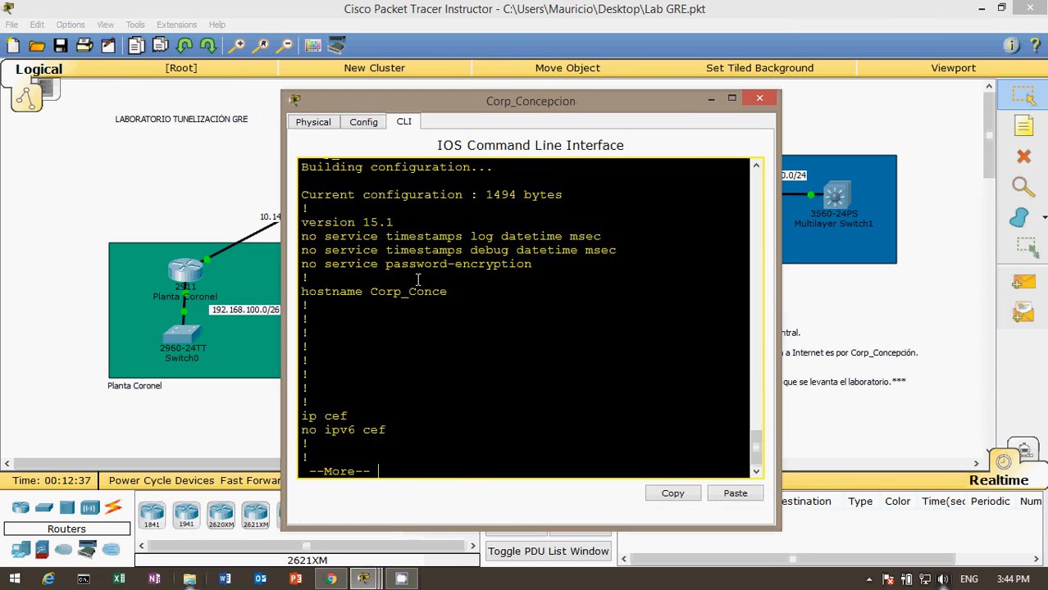
key(space)
key(Return)
key(Return)
key(Return)
key(Return)
key(Return)
key(Return)
key(Return)
key(Return)
key(Return)
key(Return)
key(Return)
key(Return)
key(Return)
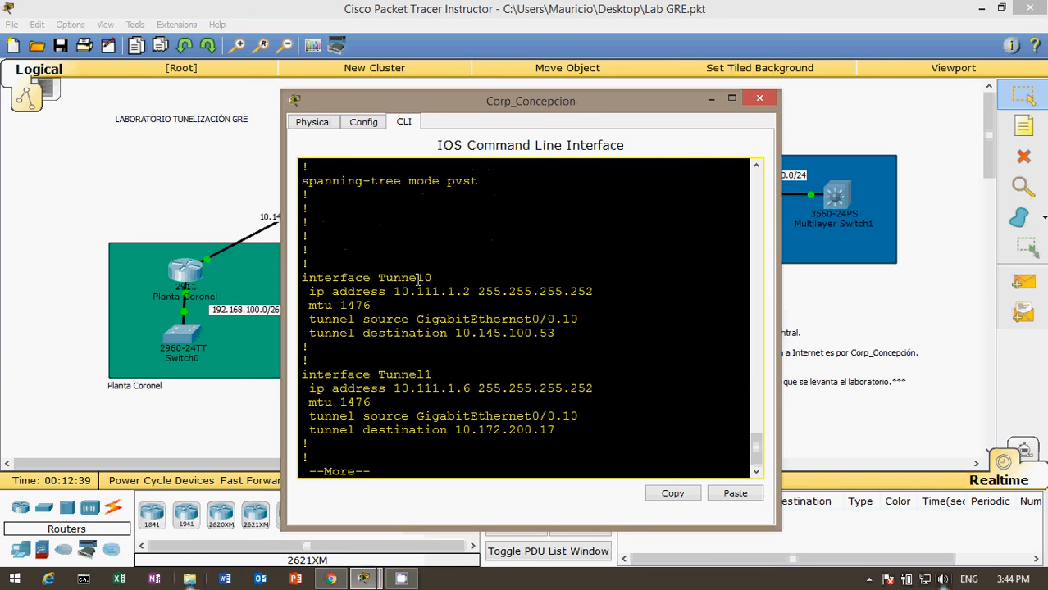
drag(308, 322, 604, 323)
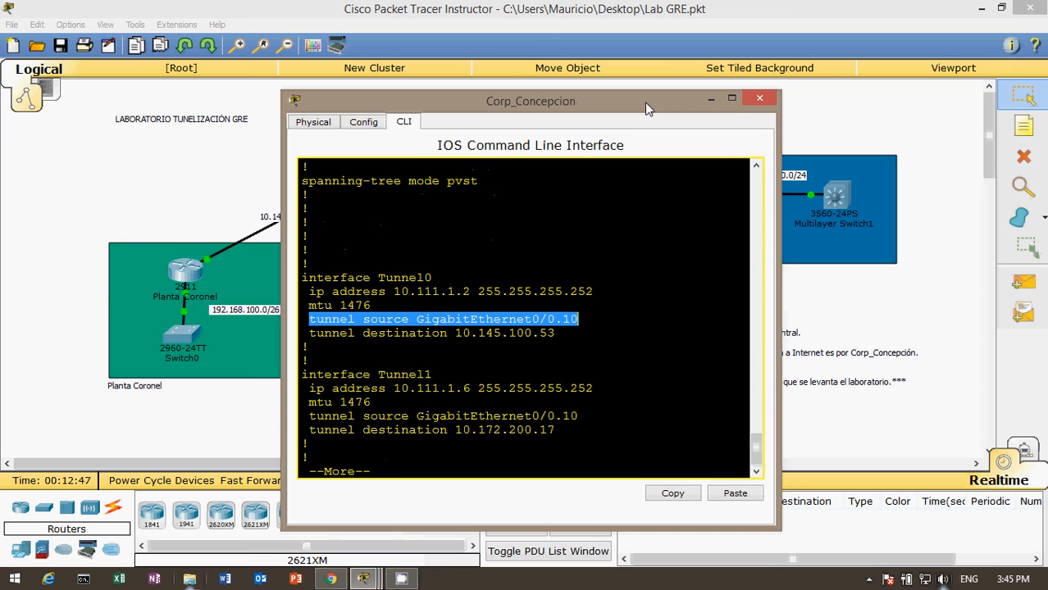
Check the topology diagram, highlight Tunnel0's source interface GigabitEthernet0/0.10 in Corp_Concepcion's console output, and close the console
click(677, 10)
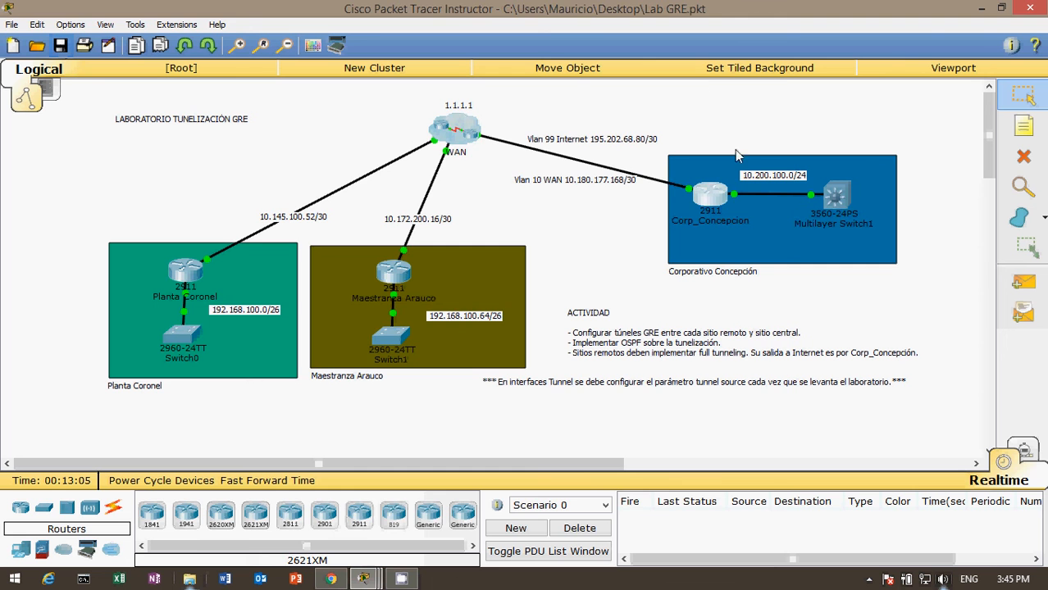
click(710, 197)
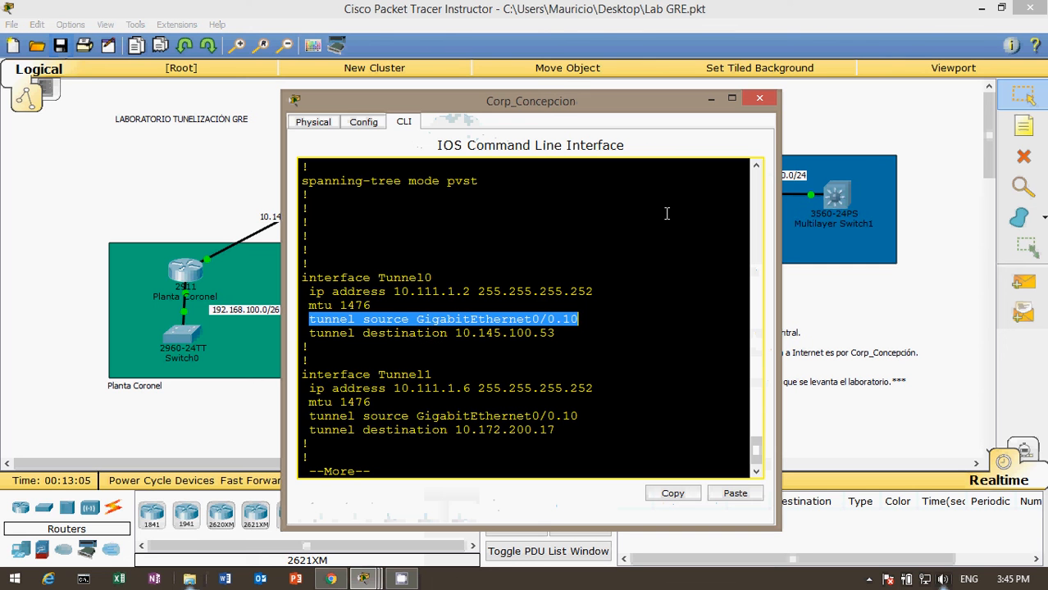
click(432, 332)
drag(417, 320, 584, 321)
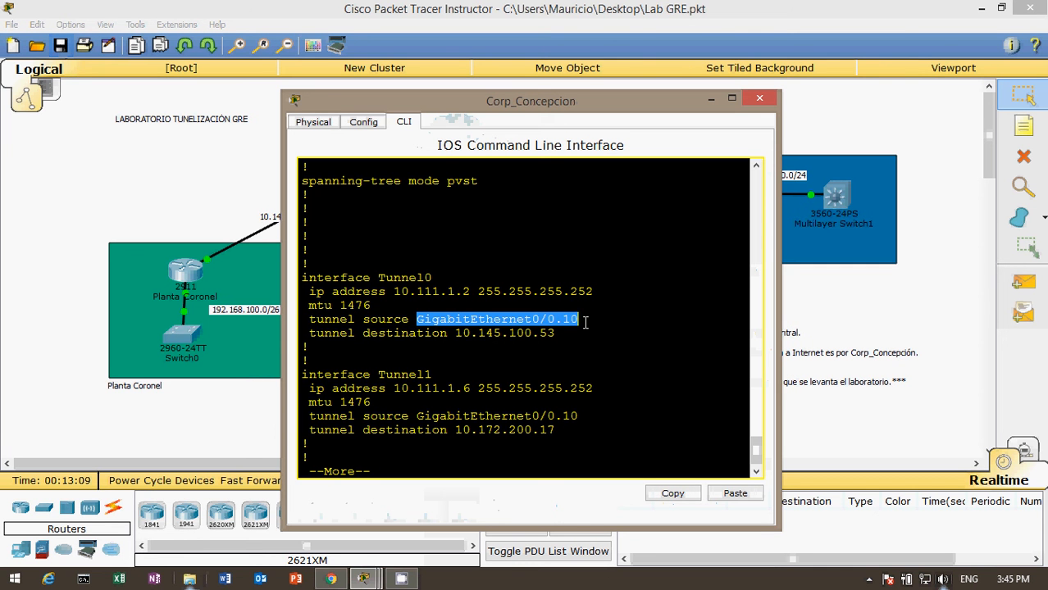
click(756, 473)
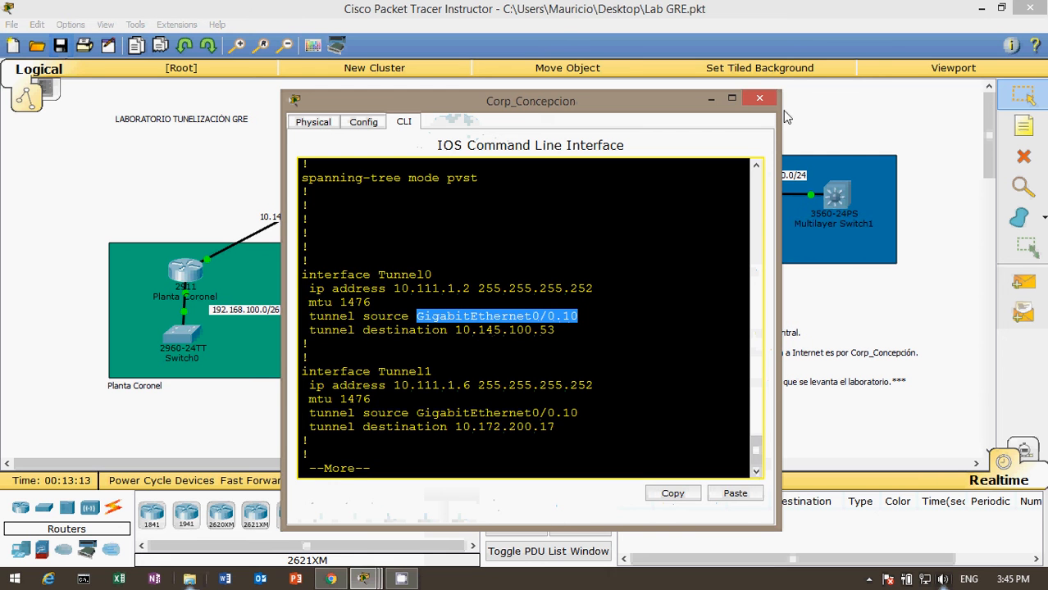
click(759, 99)
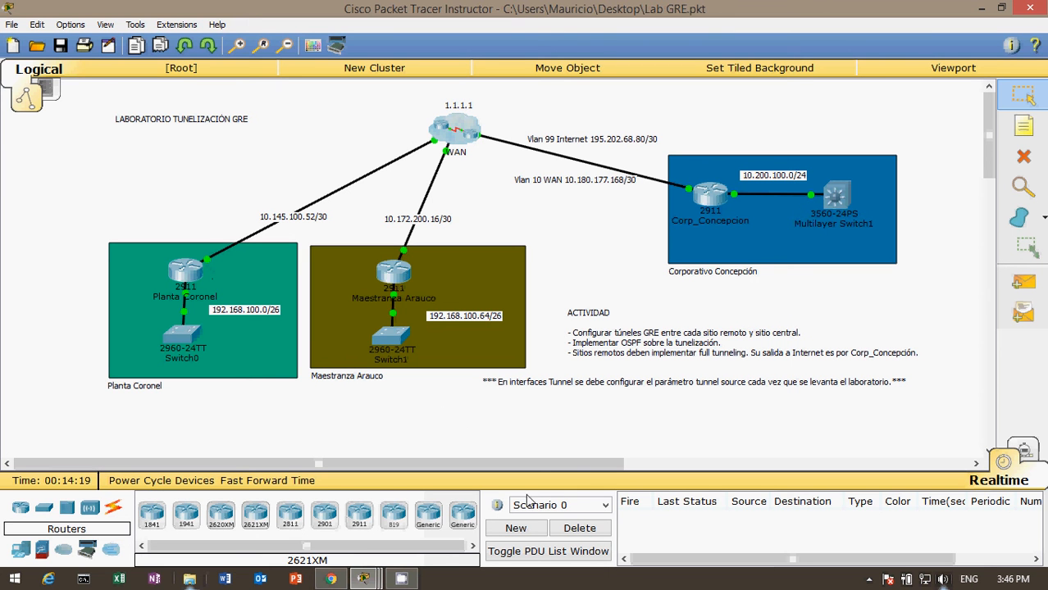
click(869, 579)
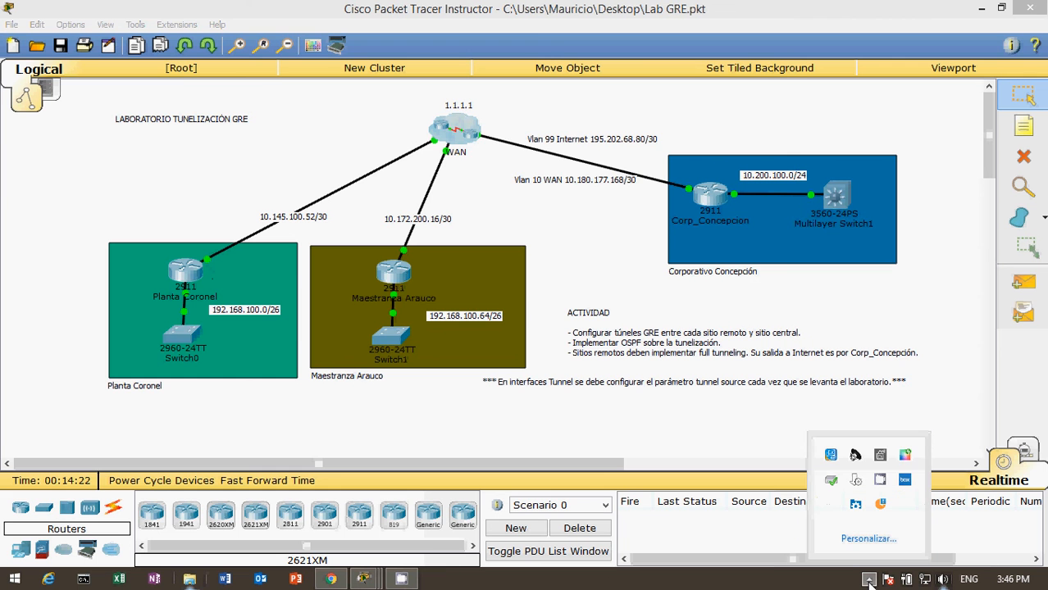
click(881, 481)
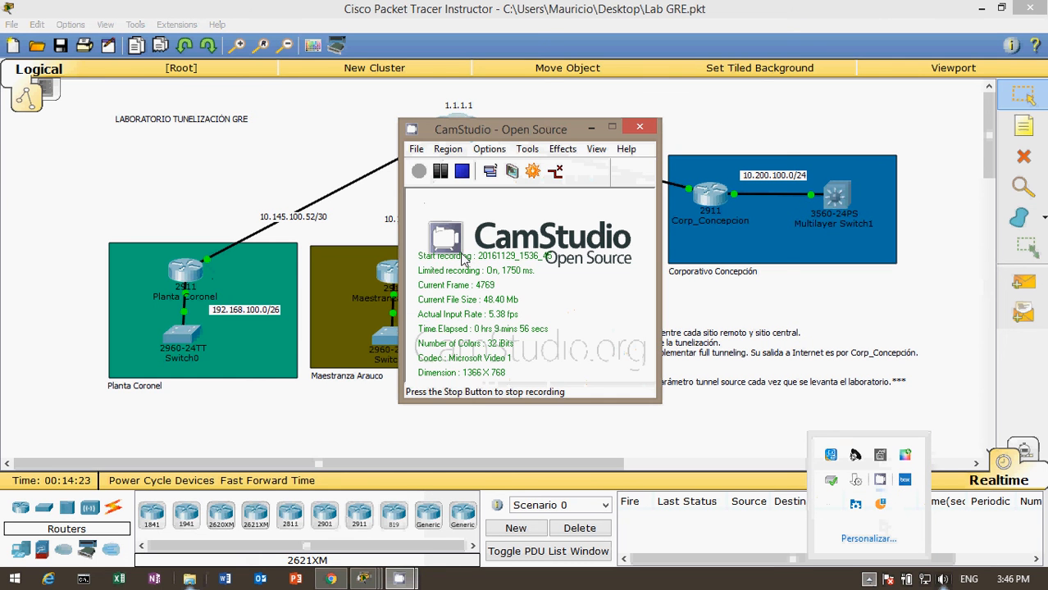